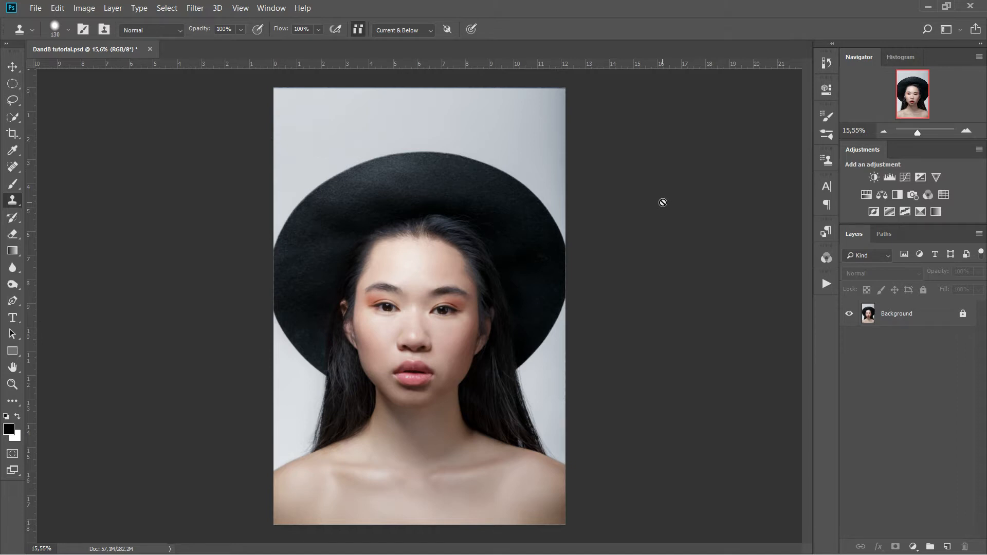
# Add a Curves adjustment layer above the background and rename it Dodge
pyautogui.click(913, 547)
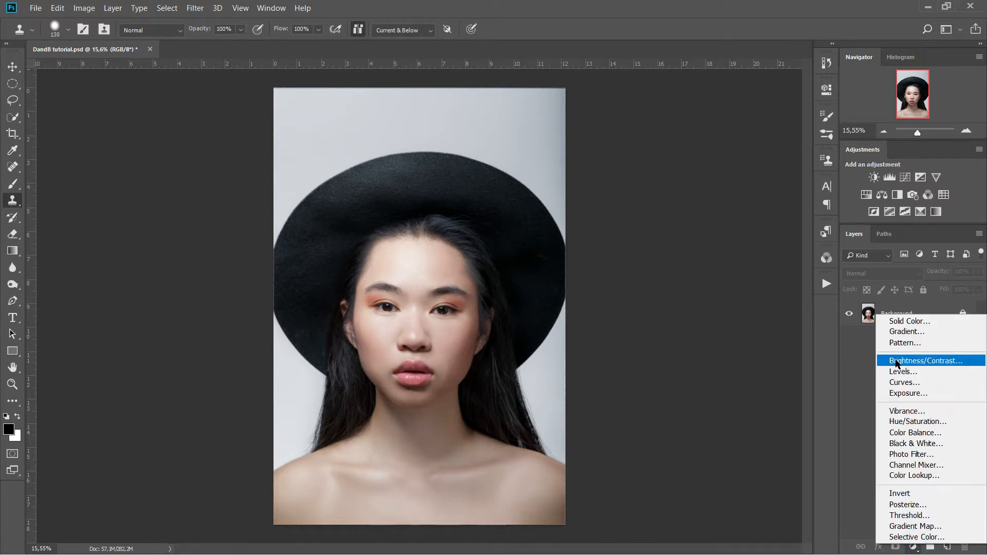
pyautogui.click(903, 384)
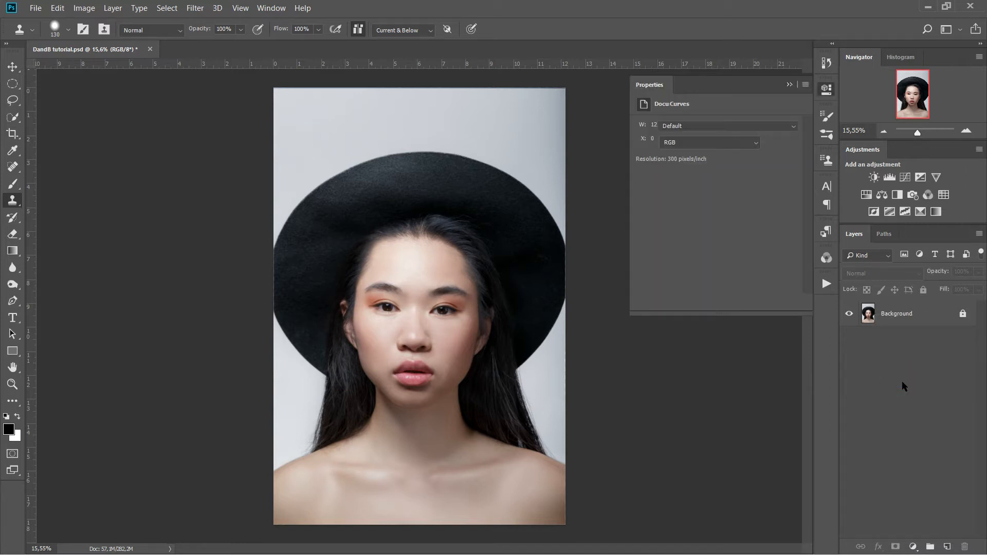
pyautogui.doubleClick(918, 315)
pyautogui.write('Dodge')
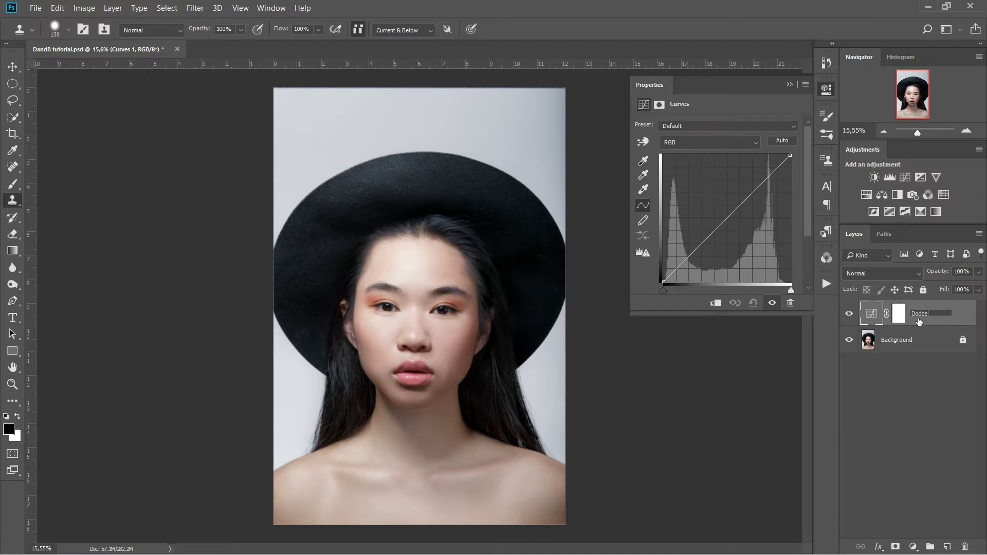
pyautogui.press('Return')
# Raise the midpoint of the Dodge curve to brighten the portrait and invert the layer's mask to black
pyautogui.click(726, 217)
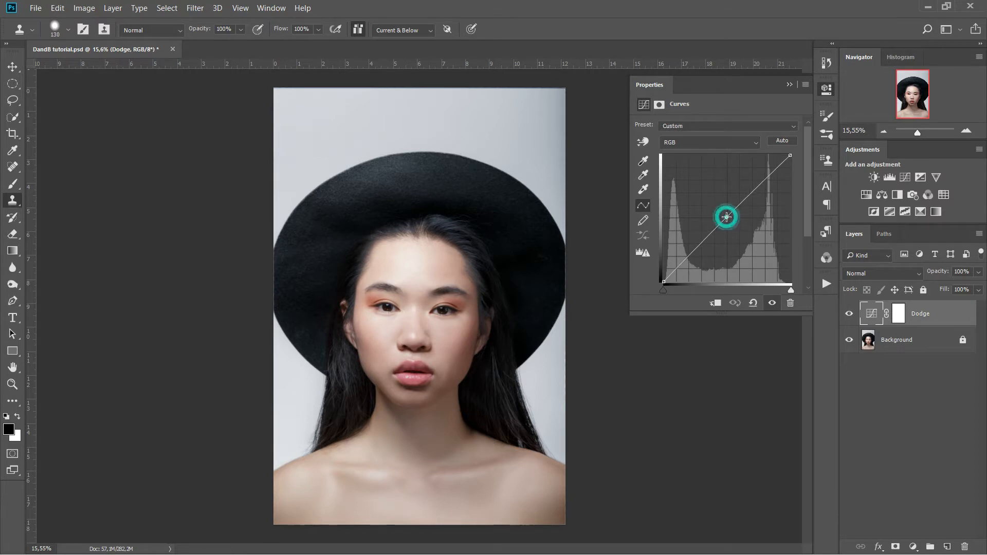
pyautogui.moveTo(725, 216); pyautogui.dragTo(719, 208)
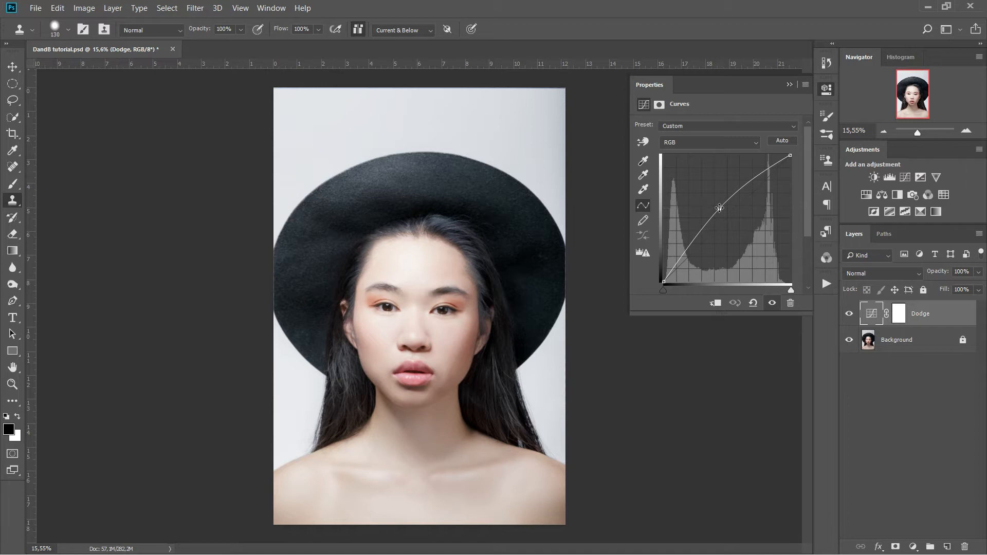
pyautogui.click(789, 84)
pyautogui.click(899, 314)
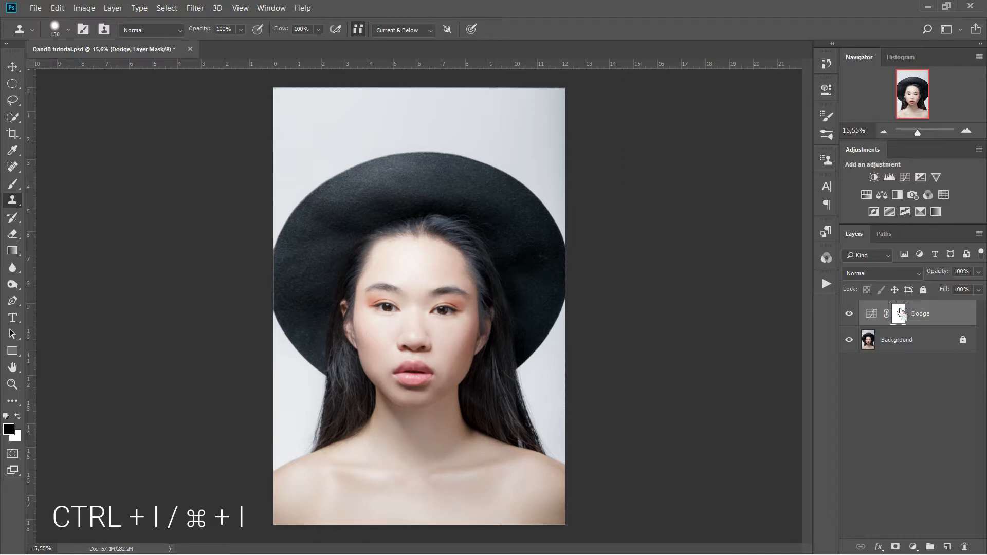
pyautogui.hotkey('ctrl', 'i')
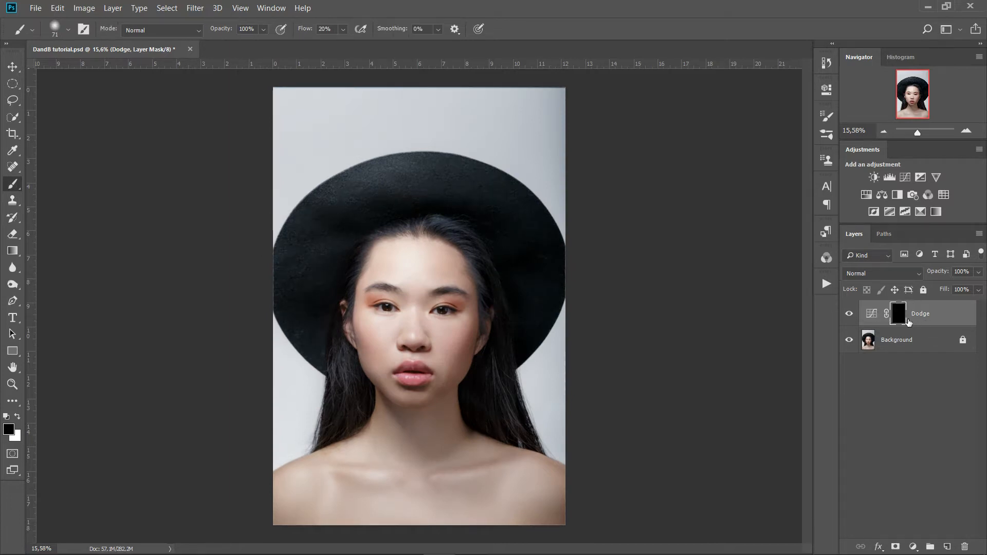
# Add a second Curves adjustment layer above Dodge and lower its curve's midpoint to darken the portrait
pyautogui.click(914, 546)
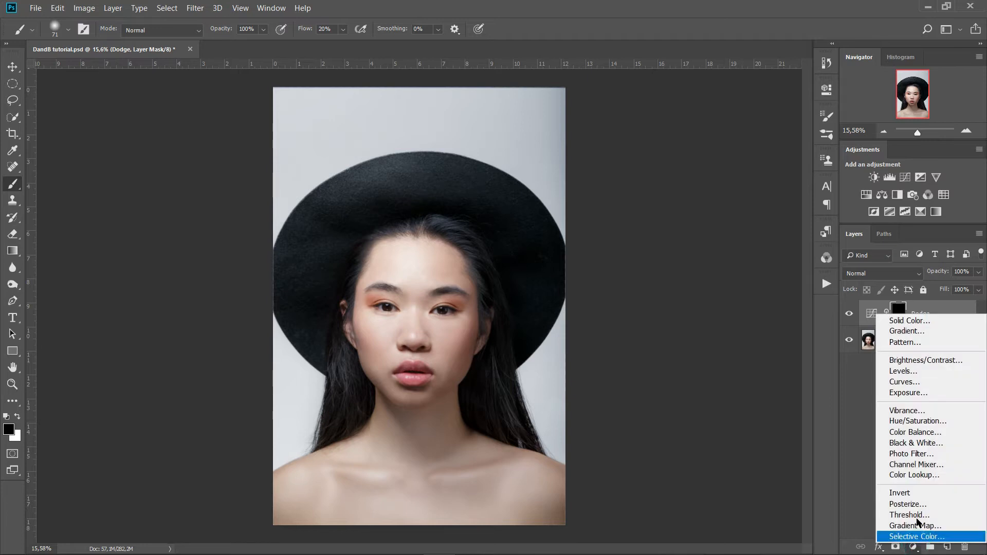
pyautogui.click(918, 382)
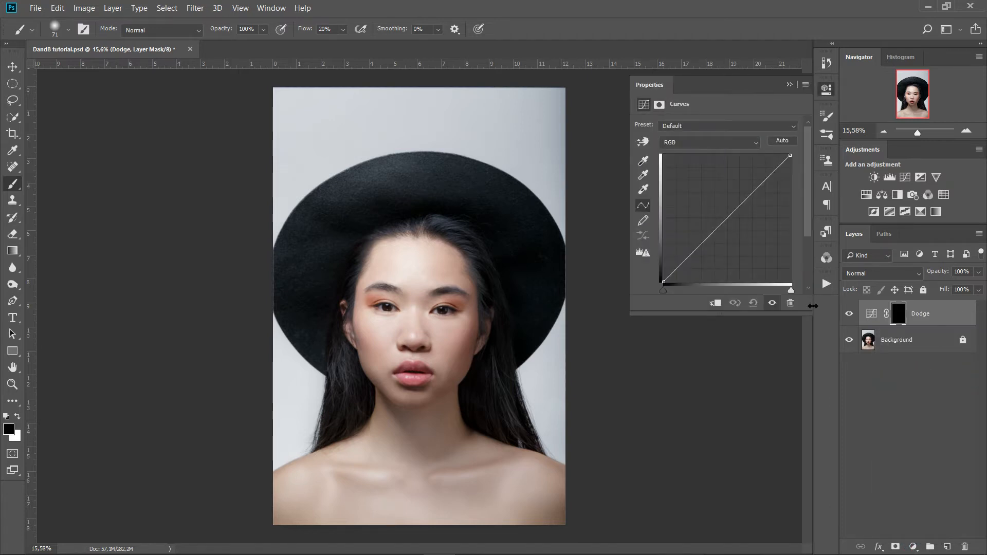
pyautogui.moveTo(730, 219); pyautogui.dragTo(739, 235)
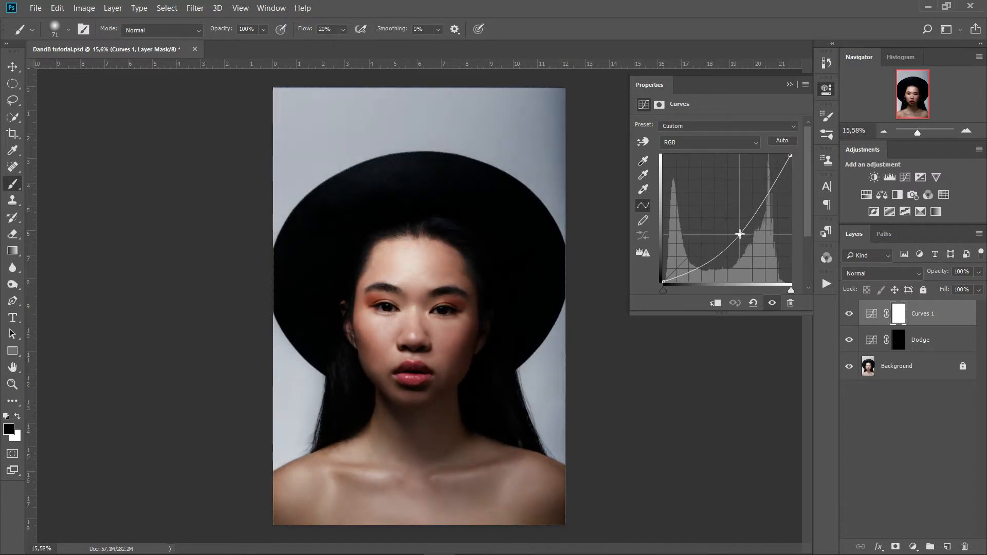
pyautogui.click(790, 85)
# Rename the darkening Curves layer as Burn and invert its mask to black
pyautogui.doubleClick(926, 314)
pyautogui.write('B')
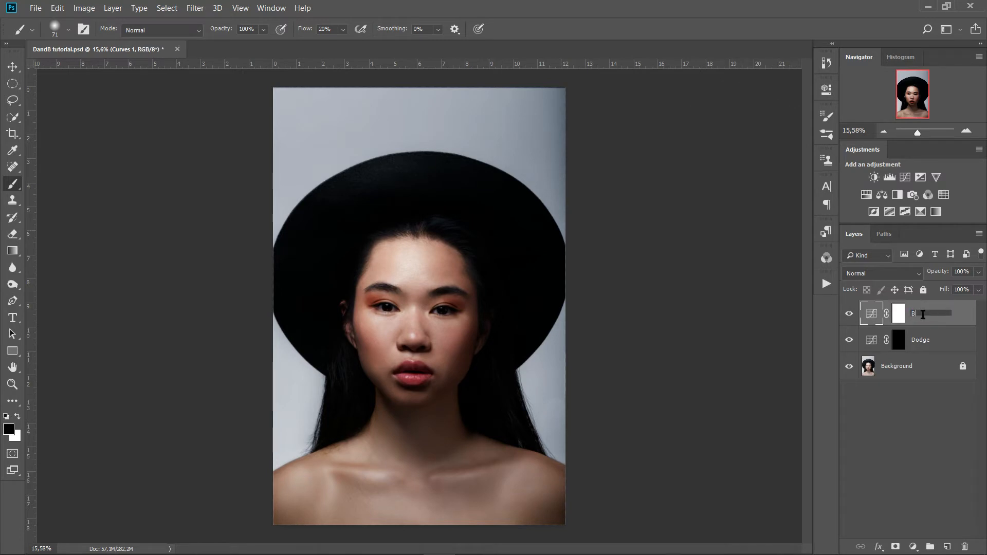
pyautogui.write('urn')
pyautogui.click(900, 315)
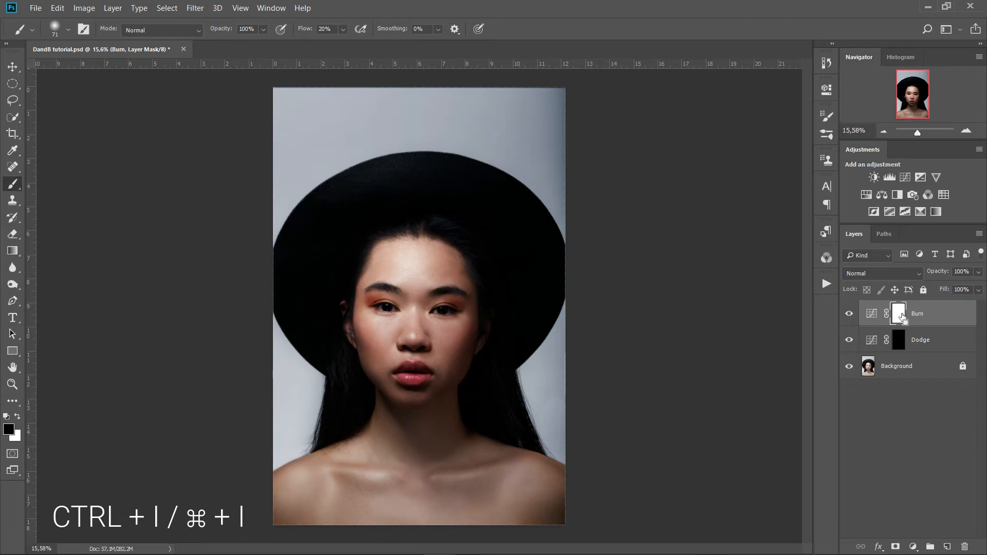
pyautogui.hotkey('ctrl', 'i')
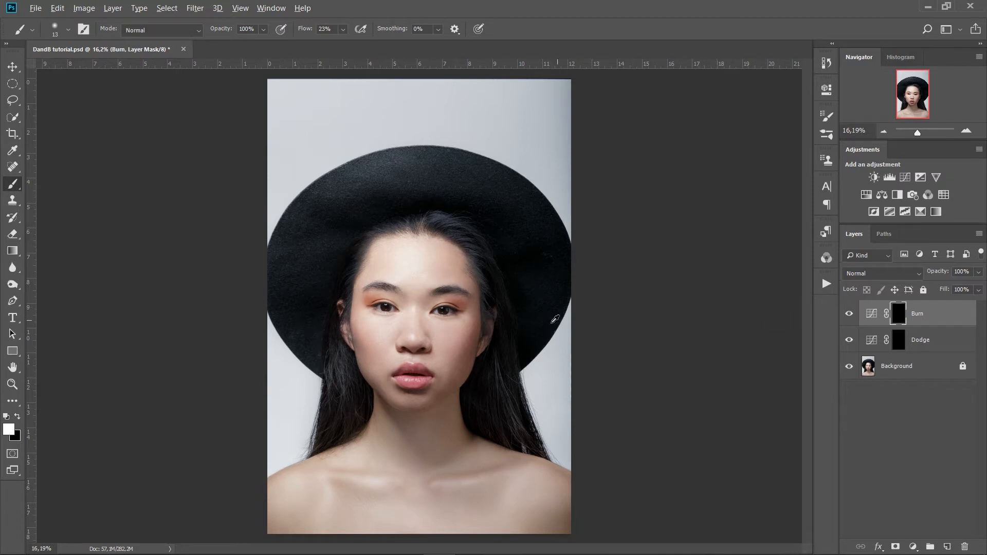
# Paint white on the Dodge mask with a 64 px brush over the lower lip and upper lip edge, and compare the layer hidden and shown
pyautogui.scroll(3, 493, 349)
pyautogui.scroll(1, 489, 352)
pyautogui.moveTo(329, 344); pyautogui.dragTo(516, 280)
pyautogui.scroll(1, 535, 293)
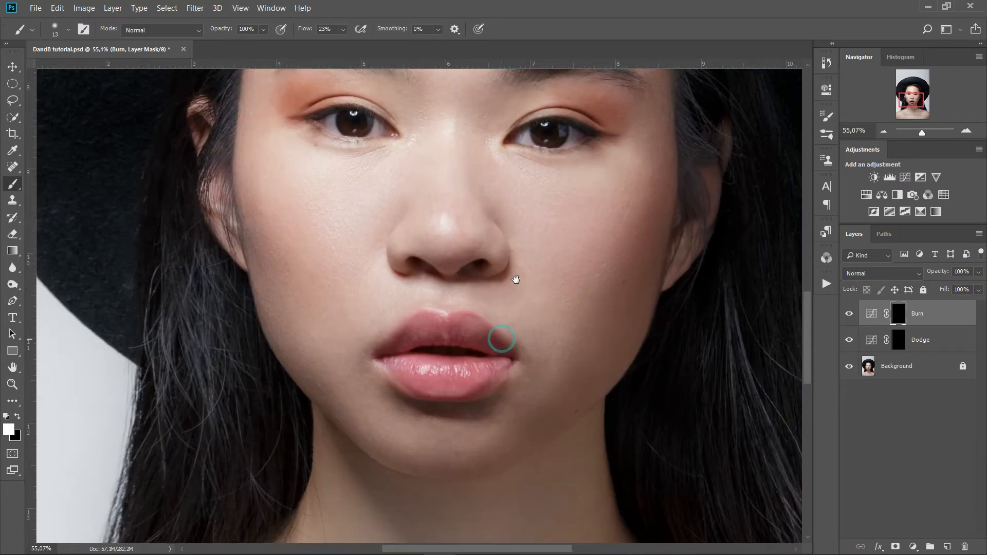
pyautogui.click(943, 340)
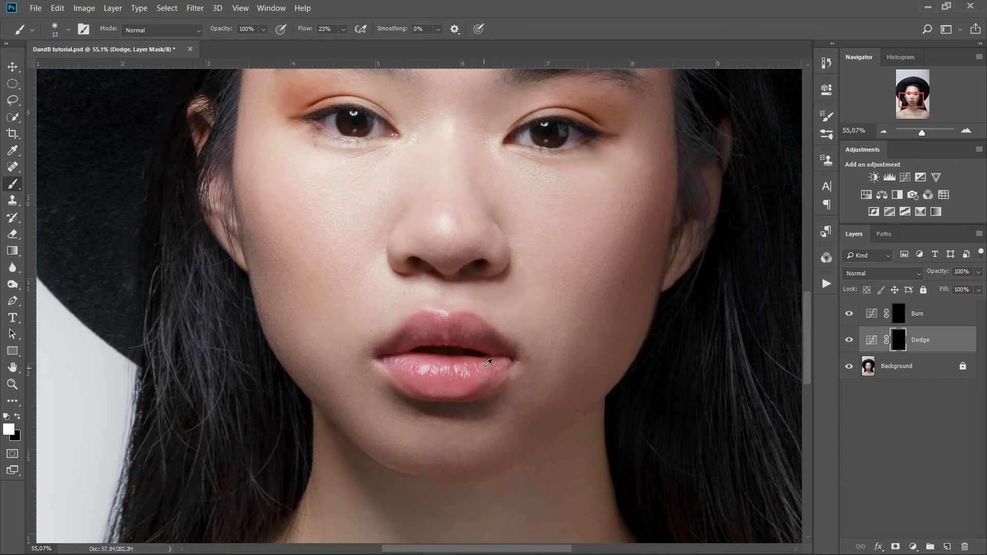
pyautogui.scroll(5, 485, 368)
pyautogui.moveTo(373, 368); pyautogui.dragTo(396, 375)
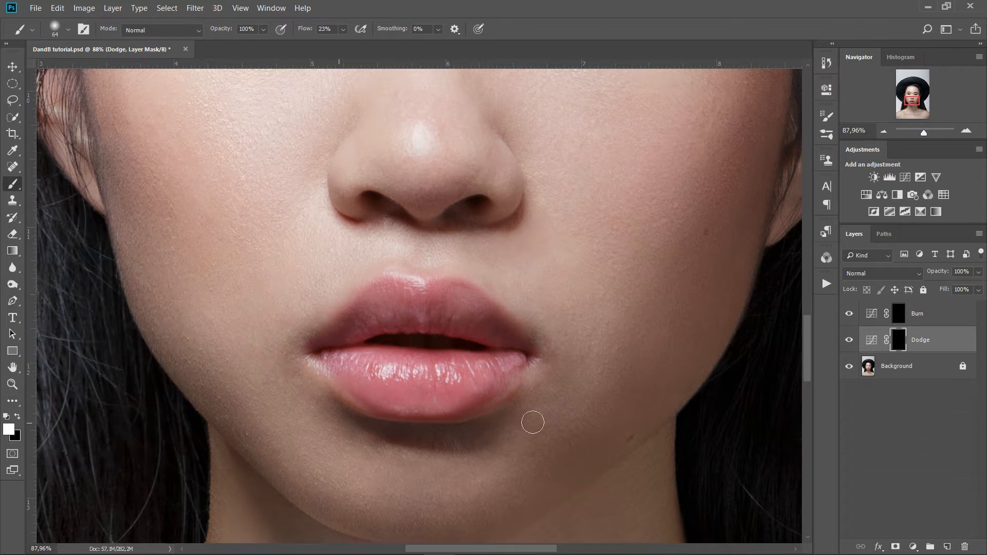
pyautogui.moveTo(345, 362); pyautogui.dragTo(483, 370)
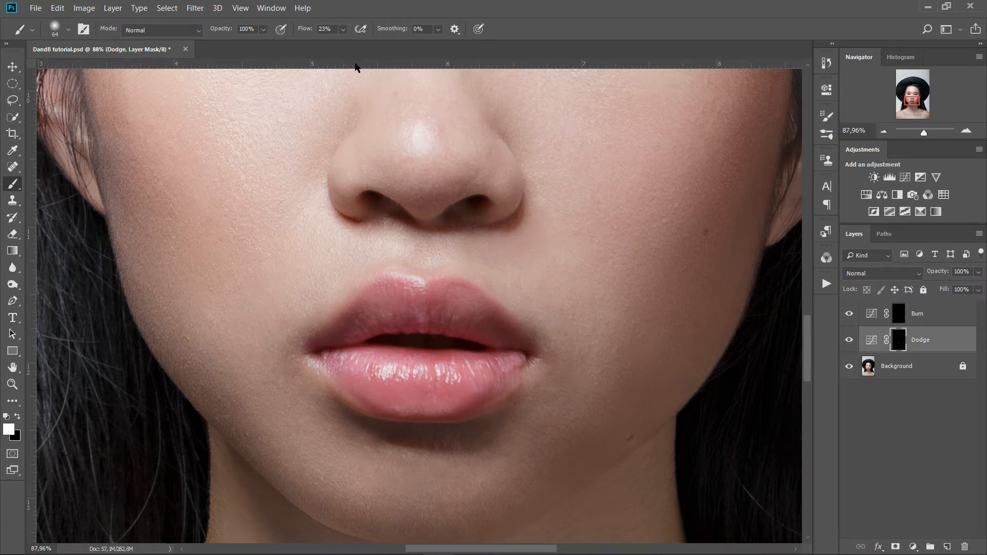
pyautogui.moveTo(417, 284); pyautogui.dragTo(386, 280)
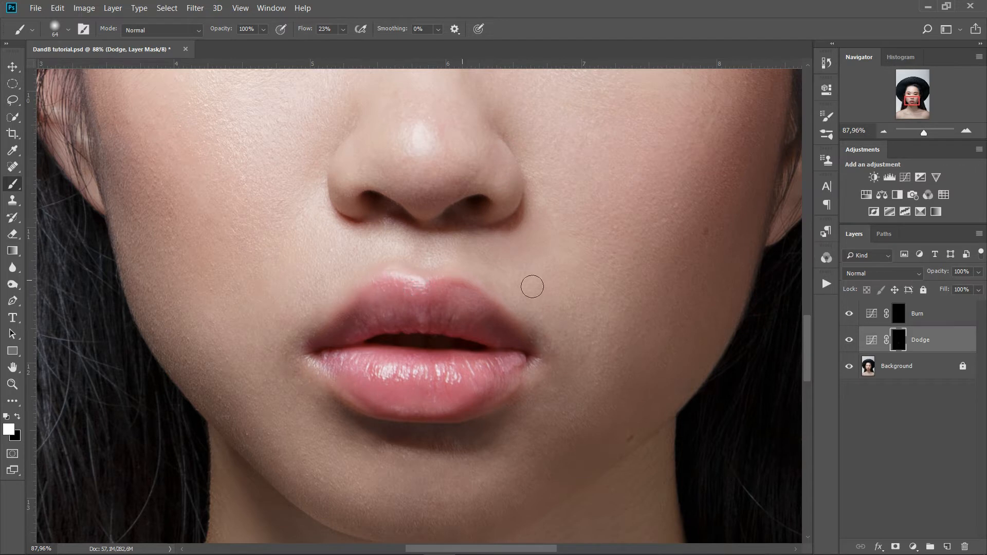
pyautogui.click(849, 341)
pyautogui.click(849, 342)
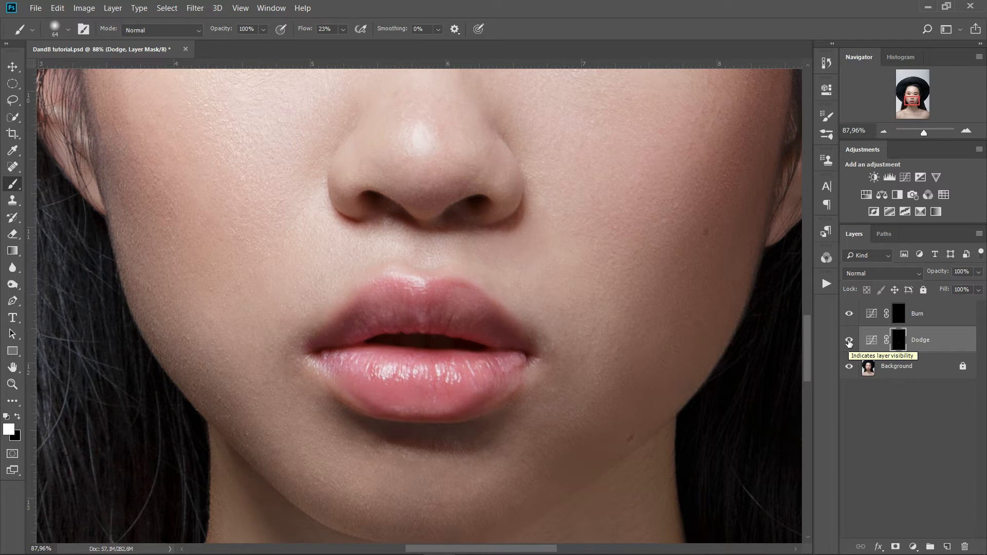
# Paint white on the Burn layer's mask with a 357 px soft brush to darken the left cheek below the cheekbone
pyautogui.scroll(-4, 544, 167)
pyautogui.moveTo(575, 193); pyautogui.dragTo(597, 294)
pyautogui.click(949, 315)
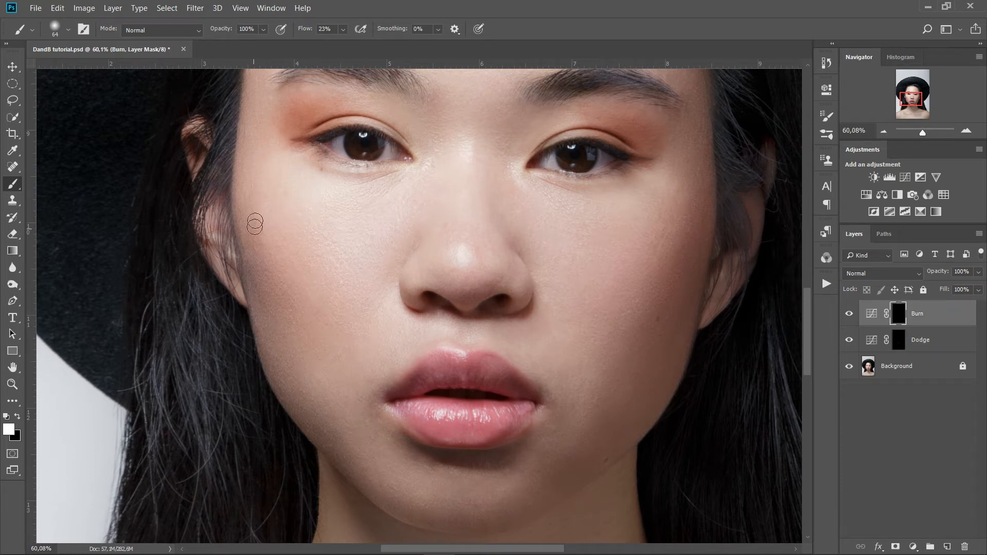
pyautogui.moveTo(259, 193); pyautogui.dragTo(313, 198)
pyautogui.moveTo(228, 143)
pyautogui.mouseDown()
pyautogui.moveTo(240, 220)
pyautogui.moveTo(278, 290)
pyautogui.moveTo(326, 335)
pyautogui.mouseUp()
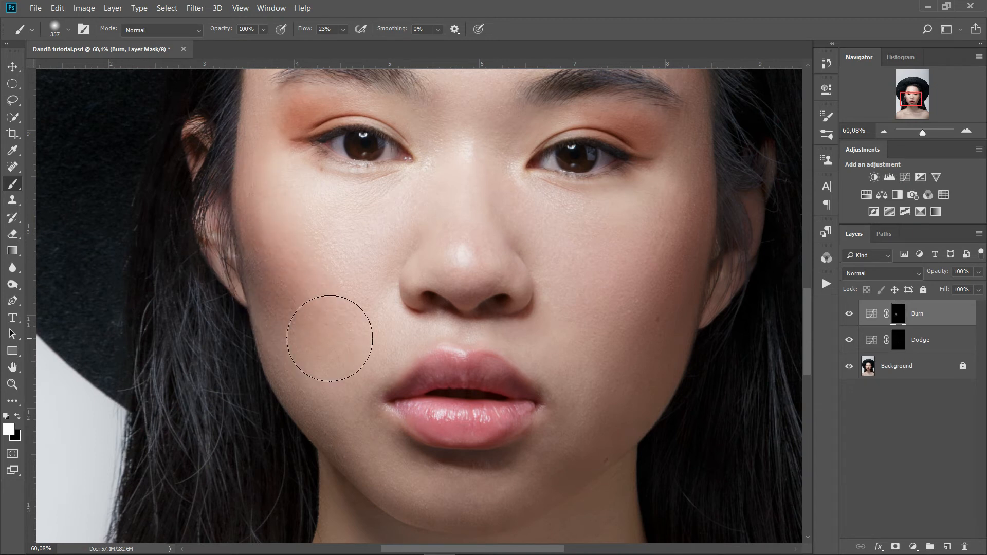
# Compare the whole portrait with the Burn and Dodge layers hidden and shown, and inspect the face up close
pyautogui.hotkey('ctrl', '0')
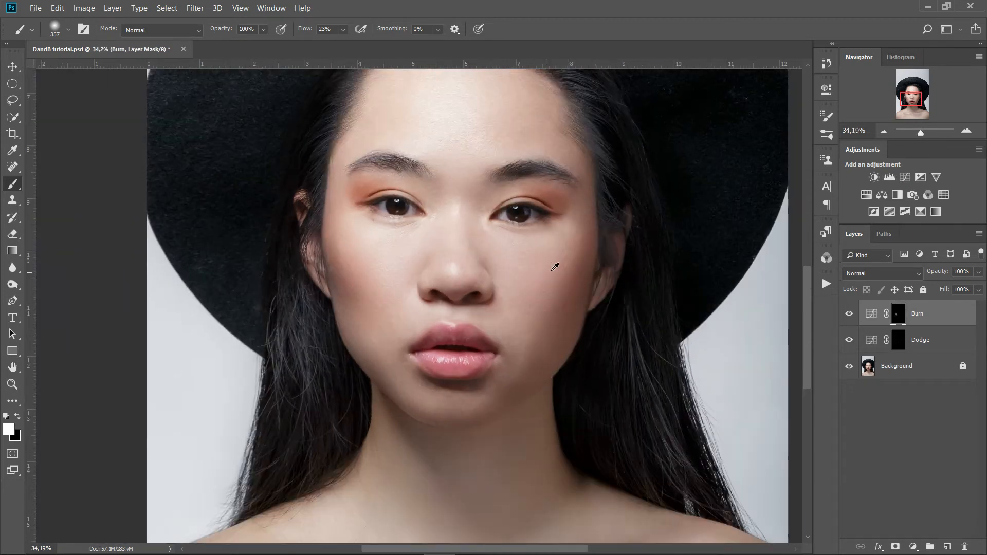
pyautogui.click(849, 314)
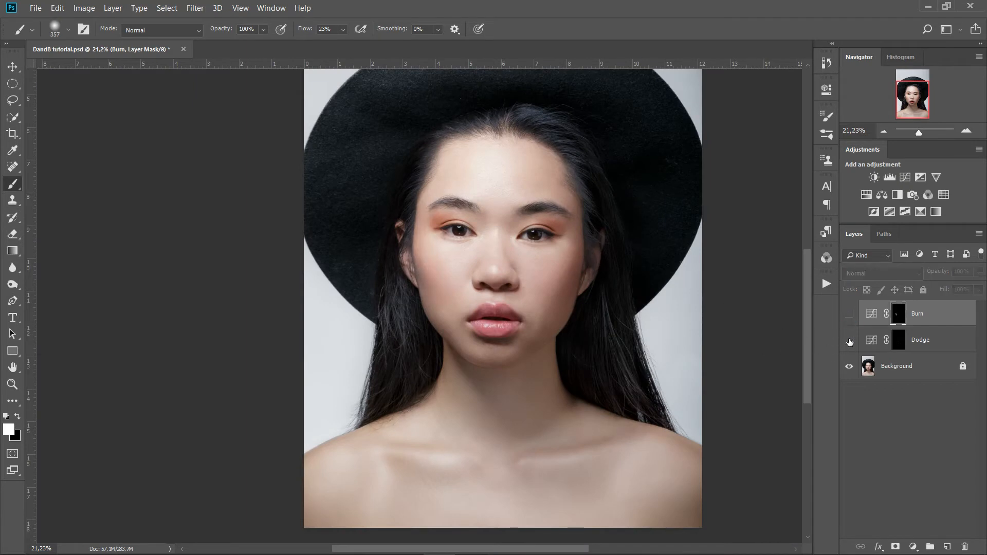
pyautogui.click(849, 314)
pyautogui.click(851, 341)
pyautogui.click(849, 314)
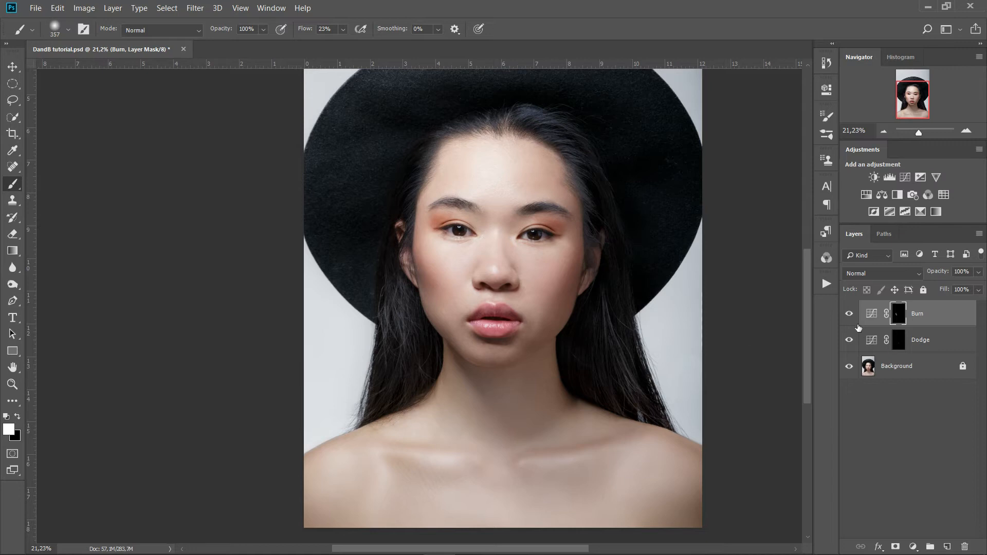
pyautogui.scroll(3, 566, 314)
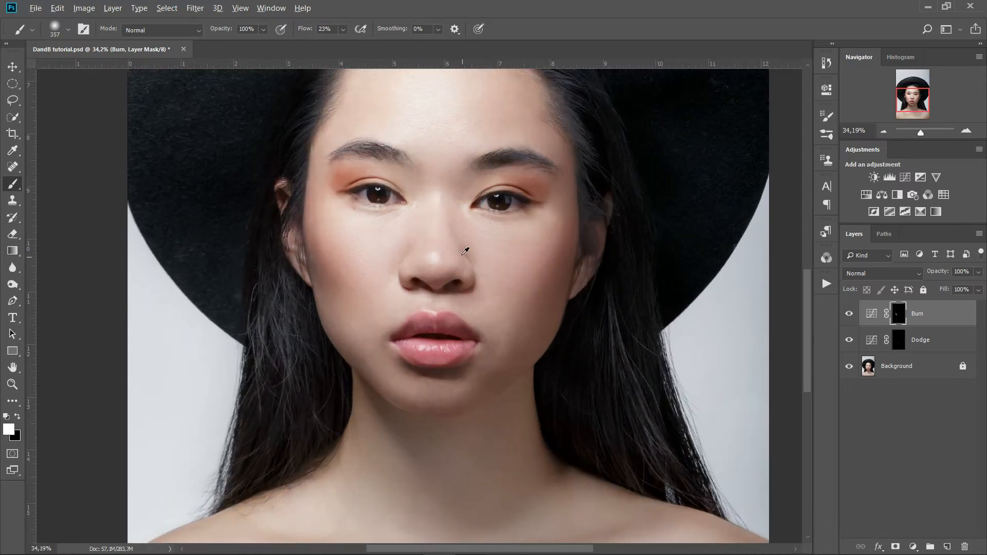
pyautogui.scroll(3, 591, 250)
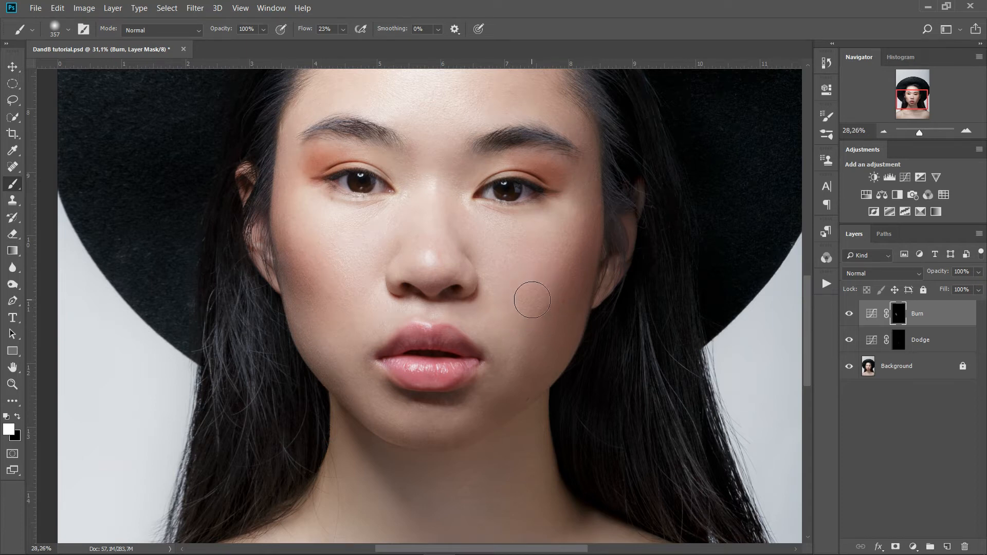
pyautogui.scroll(-3, 530, 296)
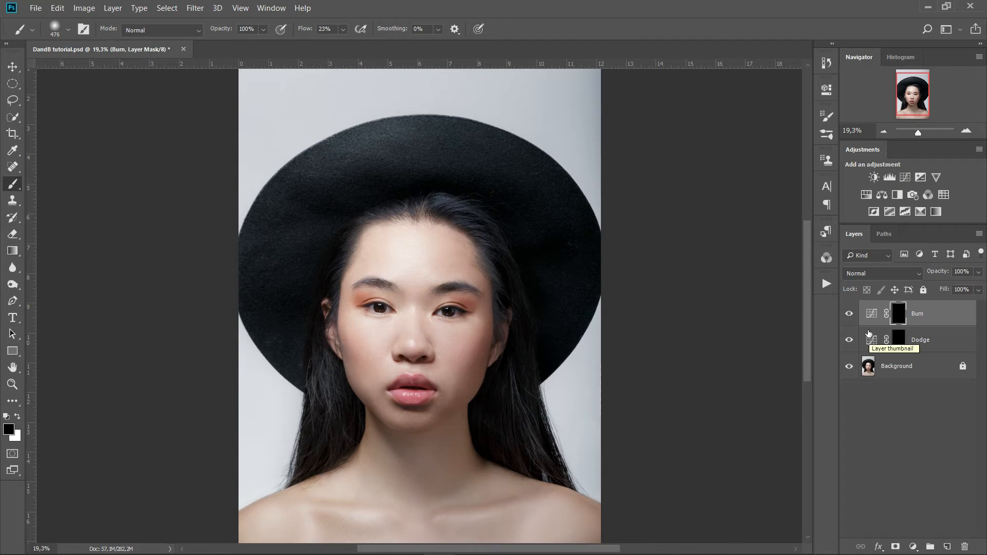
# Target the Dodge layer's mask and reduce the brush size to 218 px for the area around the mouth and chin
pyautogui.click(898, 336)
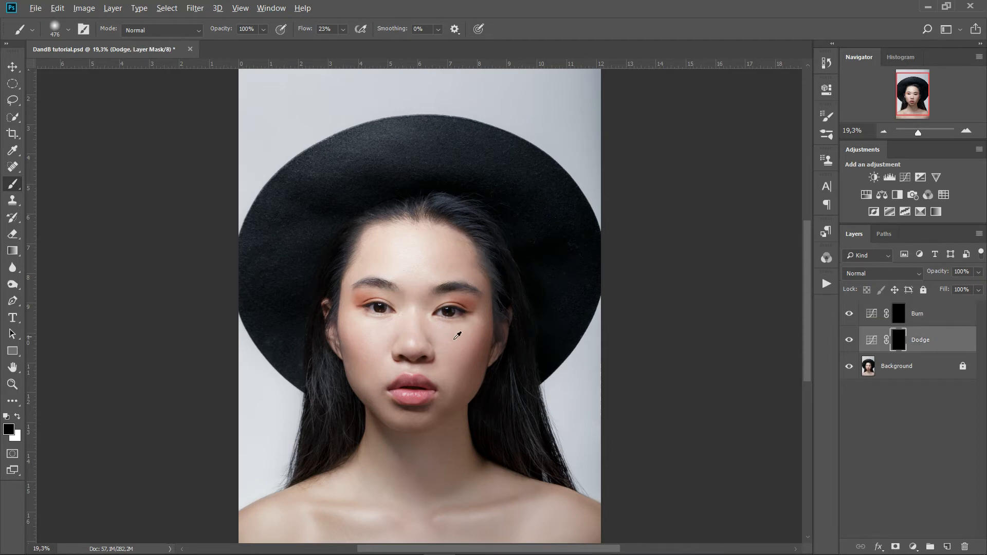
pyautogui.scroll(3, 459, 332)
pyautogui.scroll(2, 443, 404)
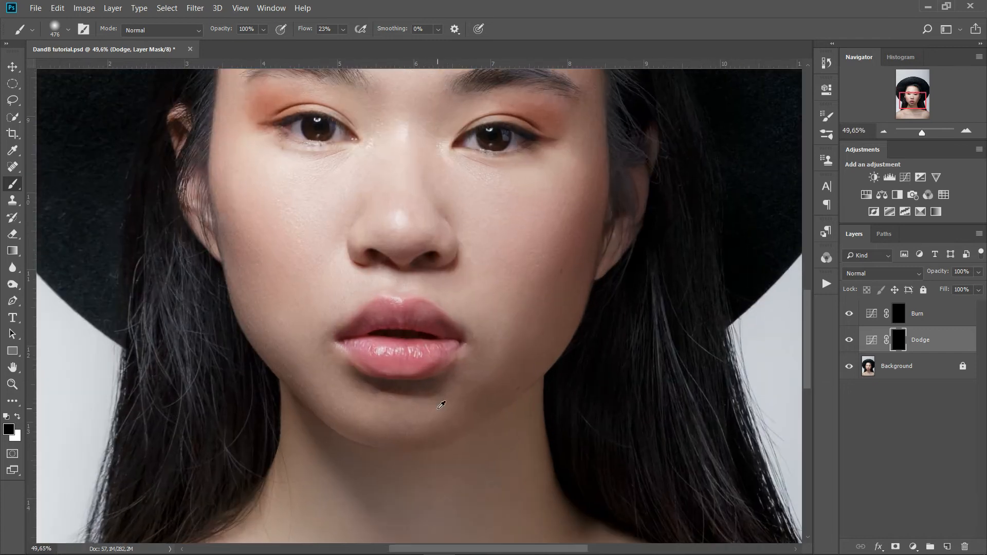
pyautogui.scroll(-2, 458, 360)
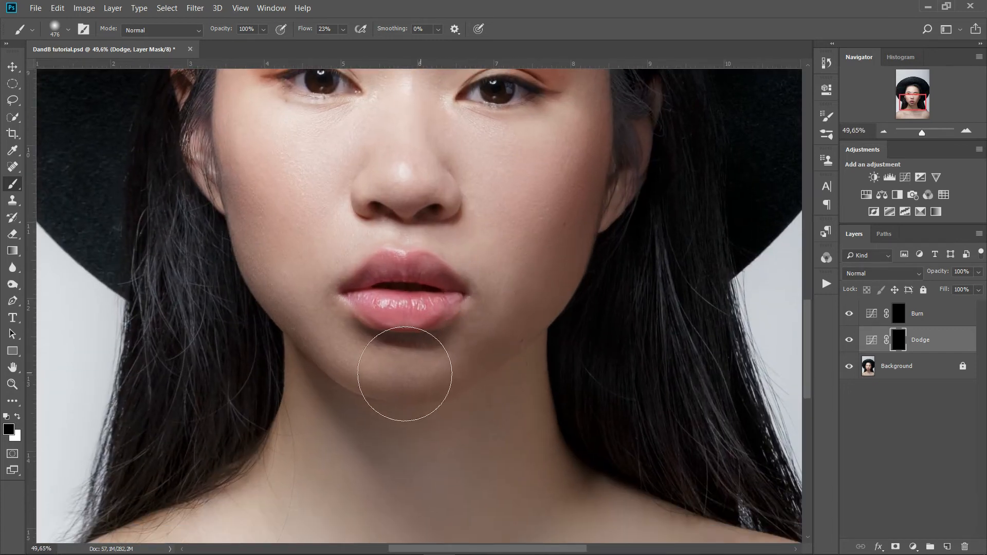
pyautogui.moveTo(528, 282)
pyautogui.mouseDown()
pyautogui.moveTo(493, 290)
pyautogui.moveTo(500, 291)
pyautogui.mouseUp()
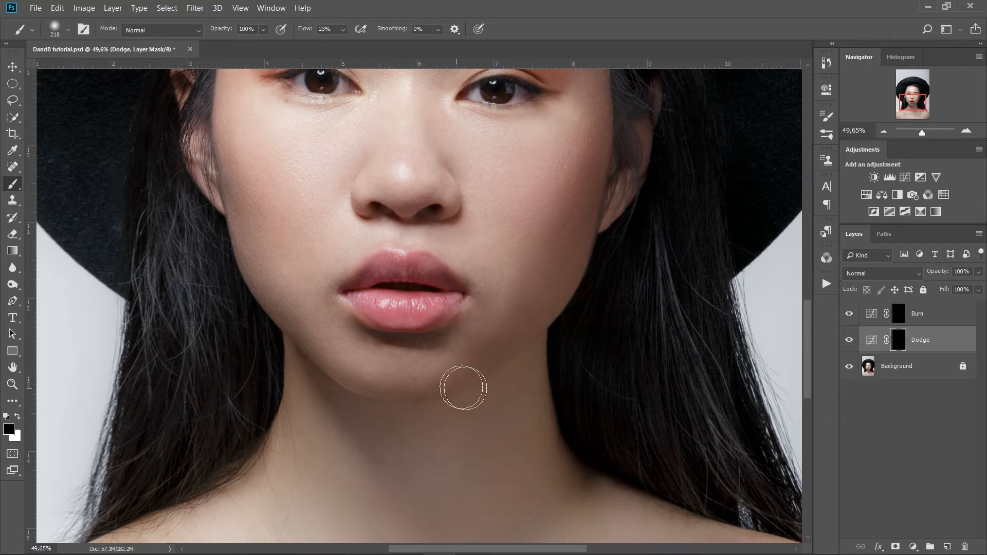
# Set the brush flow to 10%, paint white on the Dodge mask over the shadowed right jaw area, and reduce the brush to 150 px
pyautogui.click(948, 344)
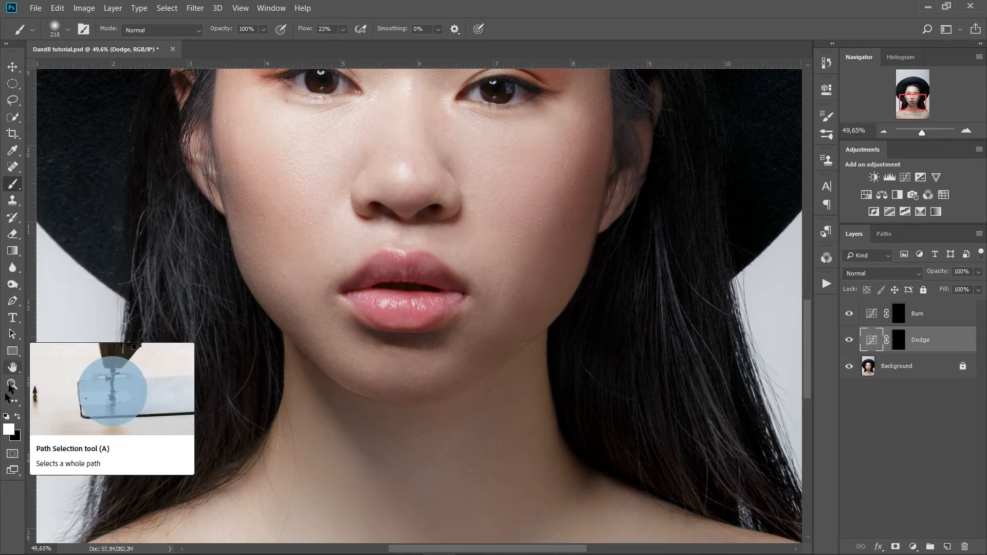
pyautogui.click(331, 29)
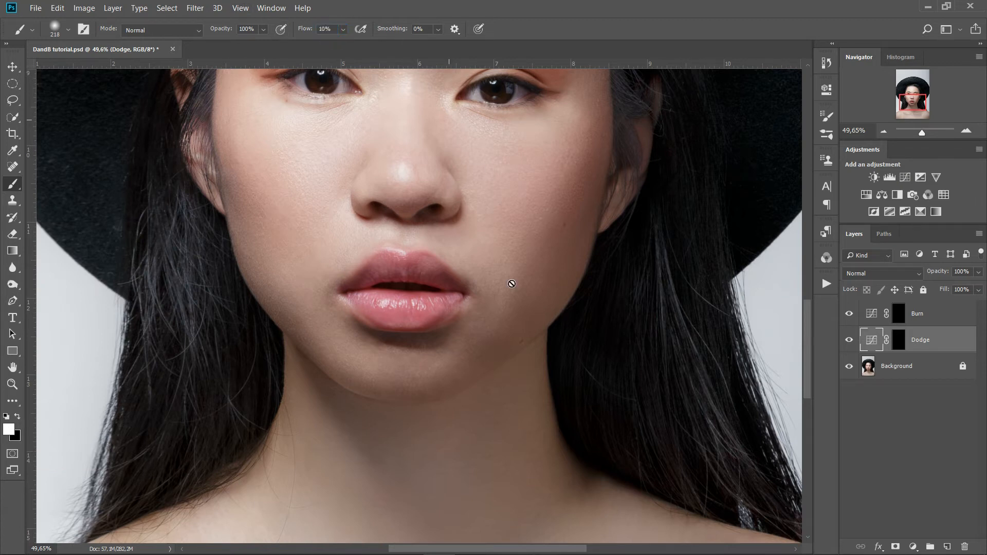
pyautogui.scroll(3, 515, 397)
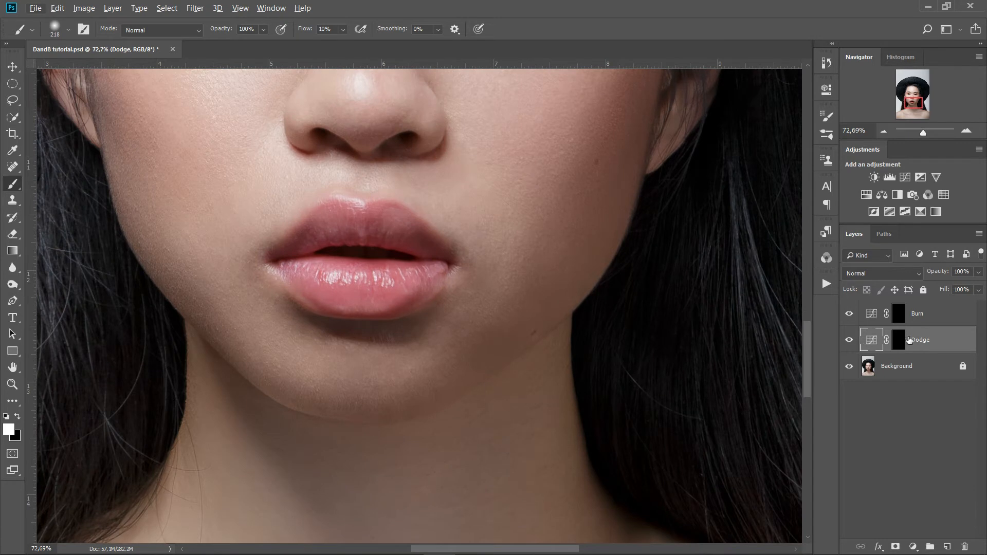
pyautogui.click(900, 339)
pyautogui.moveTo(518, 301); pyautogui.dragTo(530, 303)
pyautogui.moveTo(311, 384); pyautogui.dragTo(299, 395)
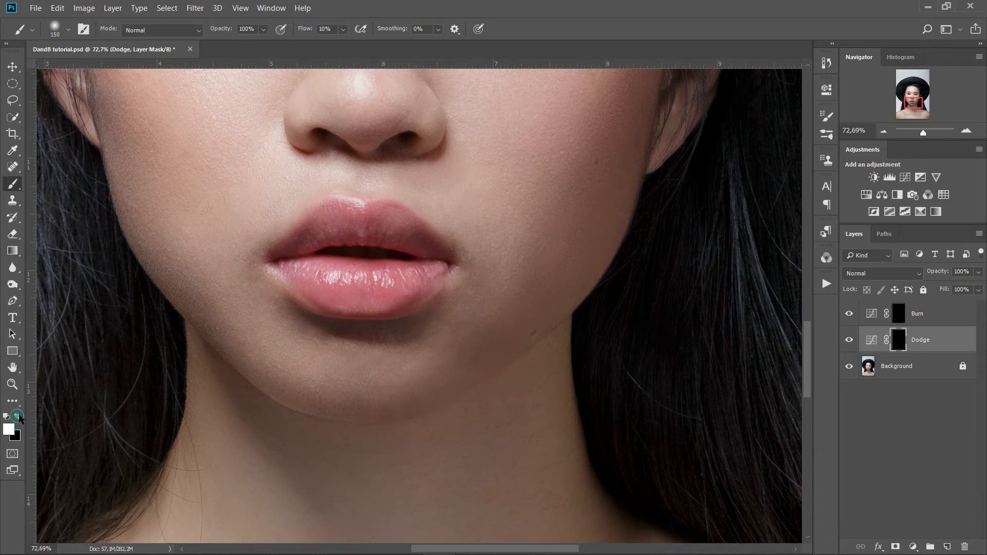
# Paint white on the Dodge mask over the shadowed right jaw and along the chin's lower edge with a 150 px brush at 10% flow
pyautogui.moveTo(465, 333)
pyautogui.mouseDown()
pyautogui.moveTo(498, 344)
pyautogui.moveTo(472, 360)
pyautogui.moveTo(534, 288)
pyautogui.moveTo(543, 262)
pyautogui.mouseUp()
pyautogui.moveTo(541, 266); pyautogui.dragTo(513, 341)
pyautogui.moveTo(513, 341)
pyautogui.mouseDown()
pyautogui.moveTo(562, 289)
pyautogui.moveTo(586, 212)
pyautogui.mouseUp()
pyautogui.moveTo(539, 233)
pyautogui.mouseDown()
pyautogui.moveTo(525, 288)
pyautogui.moveTo(565, 166)
pyautogui.moveTo(564, 247)
pyautogui.mouseUp()
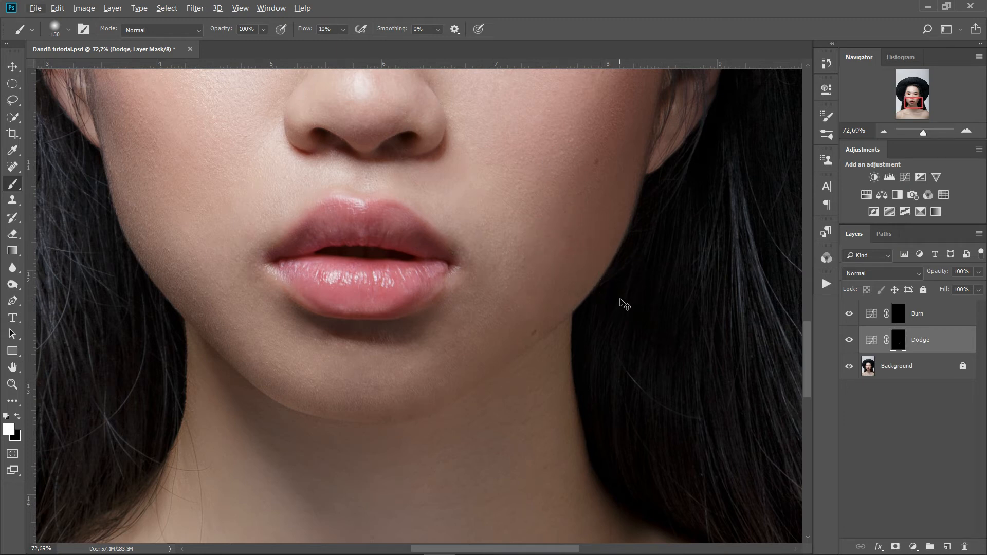
pyautogui.moveTo(388, 403); pyautogui.dragTo(350, 404)
pyautogui.moveTo(346, 403); pyautogui.dragTo(303, 393)
pyautogui.moveTo(298, 391)
pyautogui.mouseDown()
pyautogui.moveTo(368, 390)
pyautogui.moveTo(407, 404)
pyautogui.mouseUp()
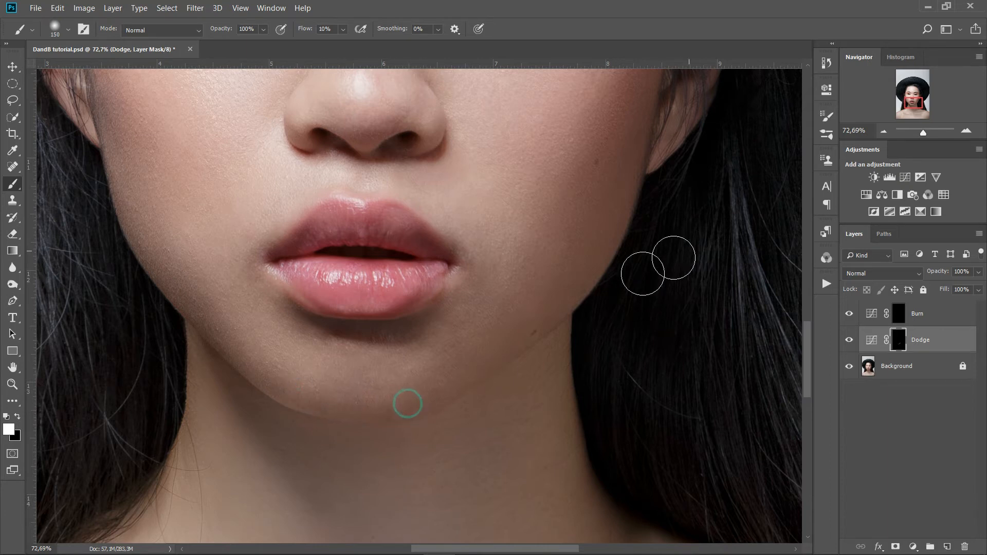
# Compare the portrait with the Dodge layer hidden and shown, and examine the whole image
pyautogui.scroll(-3, 607, 309)
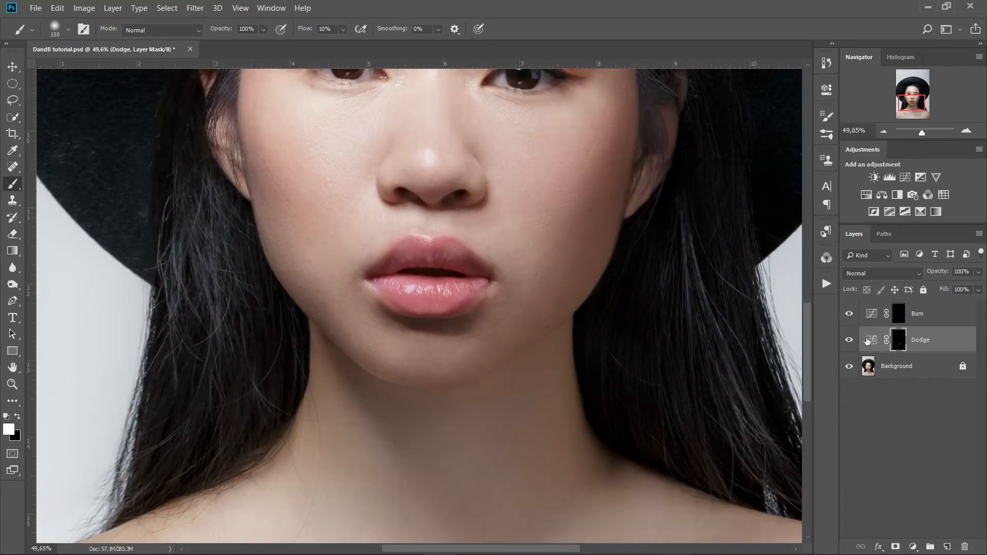
pyautogui.scroll(-2, 618, 333)
pyautogui.click(848, 345)
pyautogui.click(848, 344)
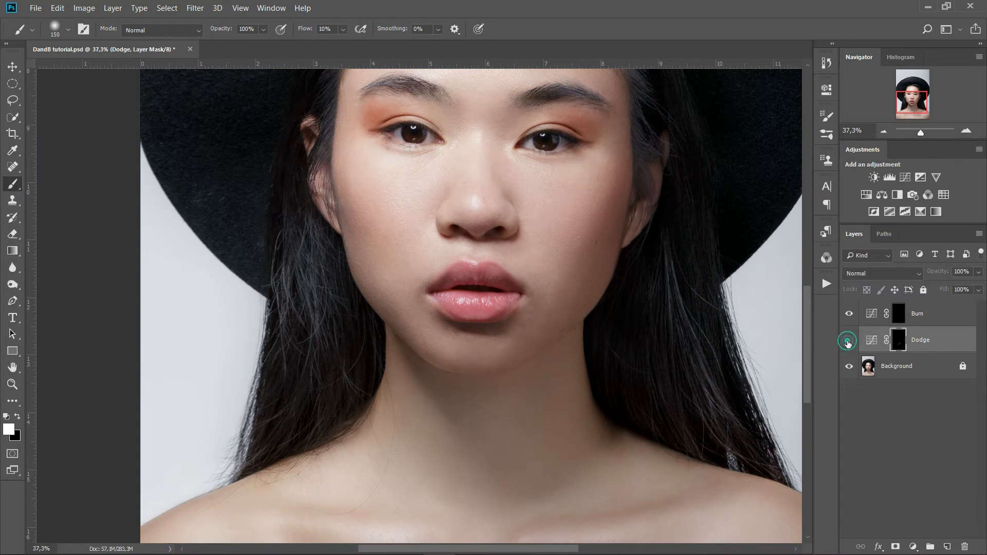
pyautogui.click(848, 341)
pyautogui.click(848, 341)
pyautogui.click(849, 341)
pyautogui.scroll(-2, 648, 259)
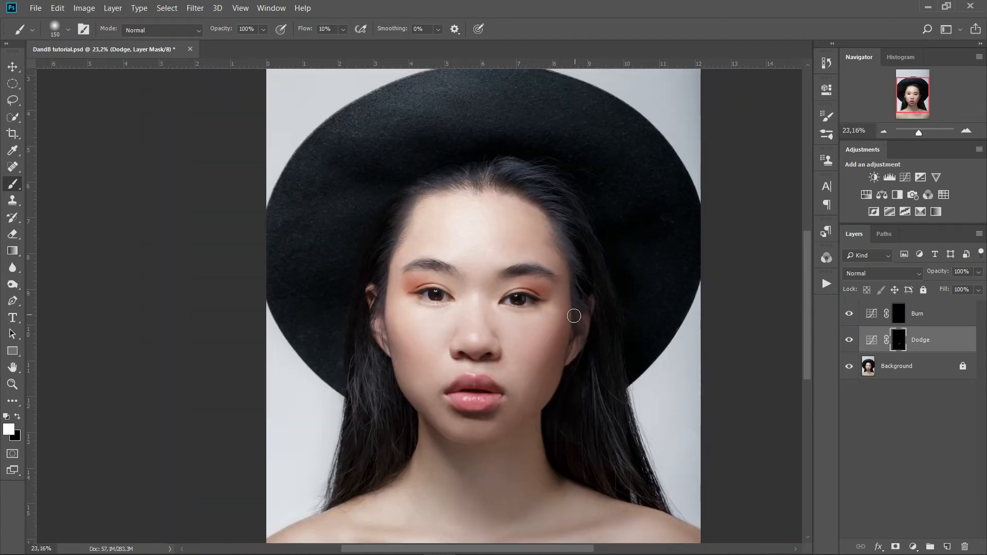
pyautogui.scroll(-1, 574, 315)
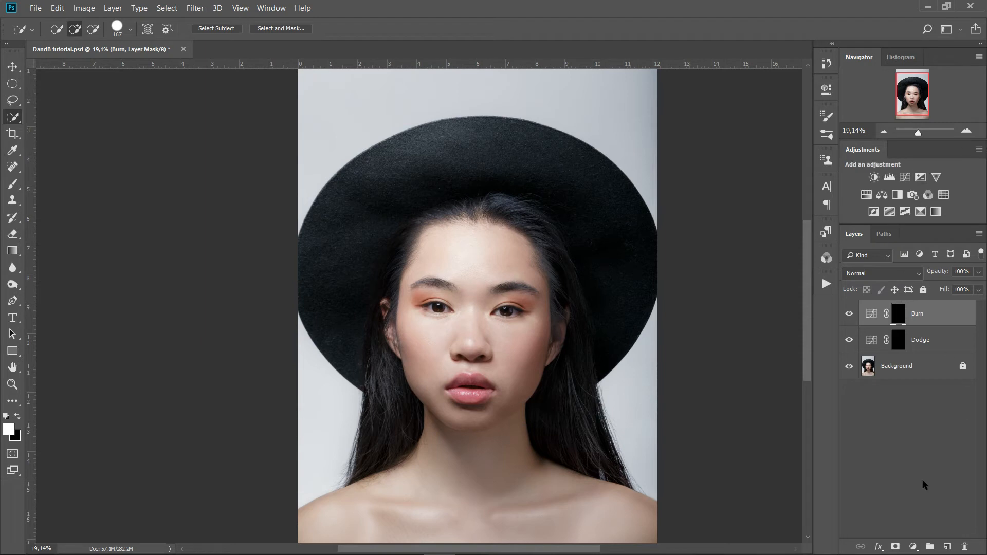
# Add a Curves adjustment layer above the Burn layer and pull its midtones down to darken the image
pyautogui.click(914, 548)
pyautogui.click(914, 386)
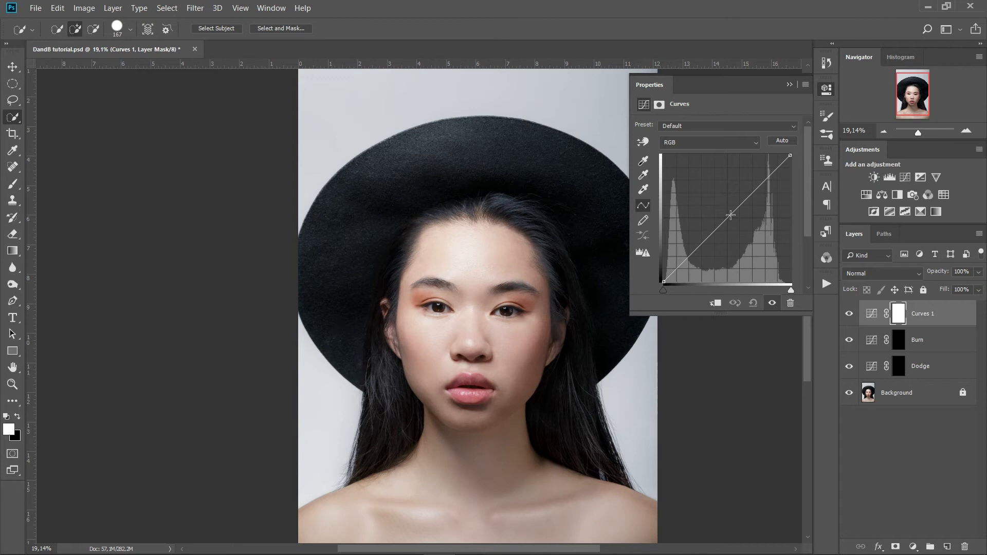
pyautogui.moveTo(730, 216); pyautogui.dragTo(741, 232)
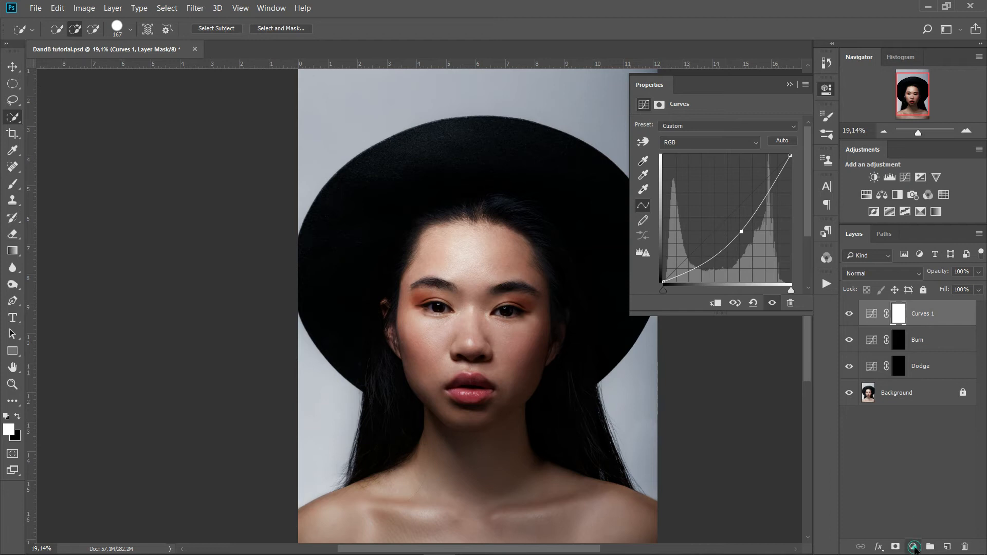
# Add a Black & White adjustment layer with default settings and group it with the darkening Curves layer
pyautogui.click(914, 548)
pyautogui.click(923, 443)
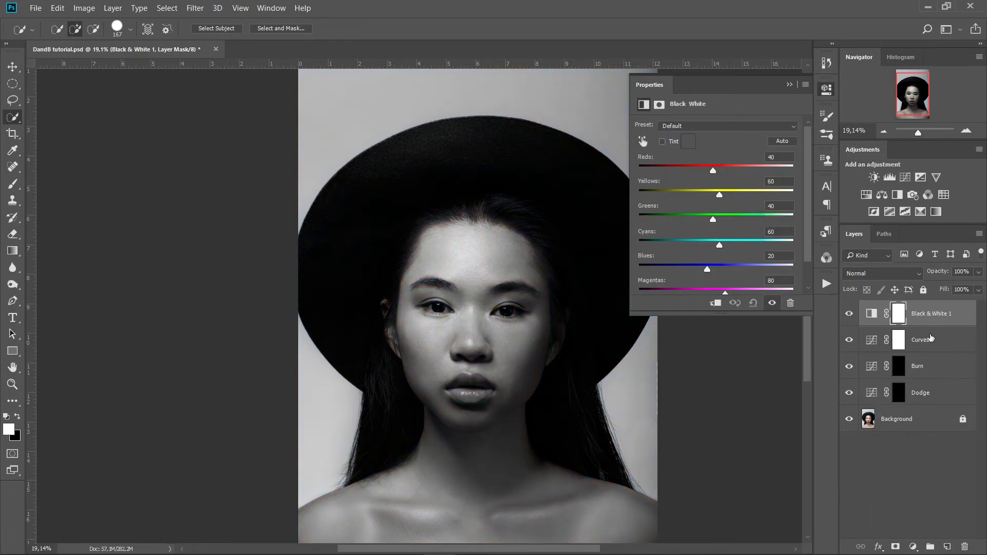
pyautogui.keyDown('shift'); pyautogui.click(930, 338); pyautogui.keyUp('shift')
pyautogui.click(931, 545)
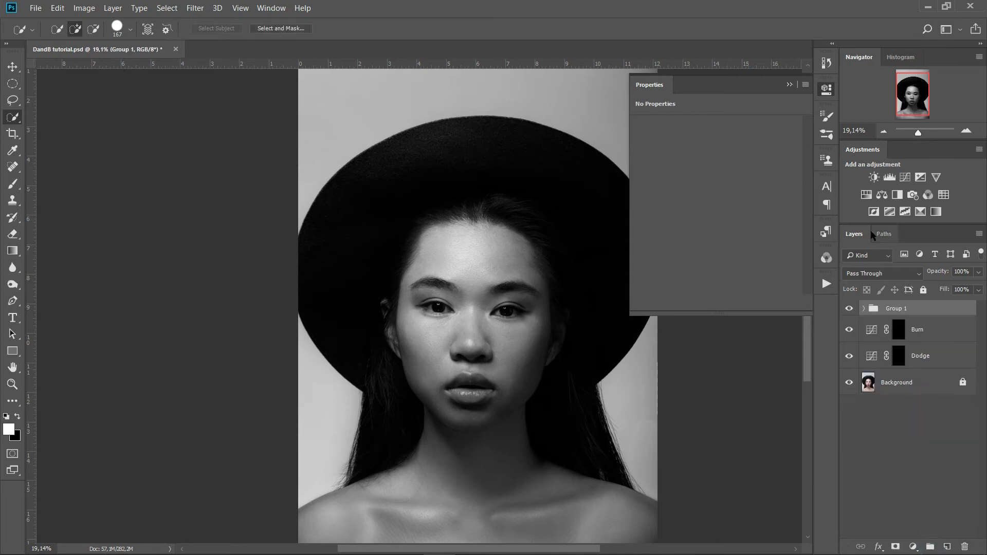
pyautogui.click(785, 78)
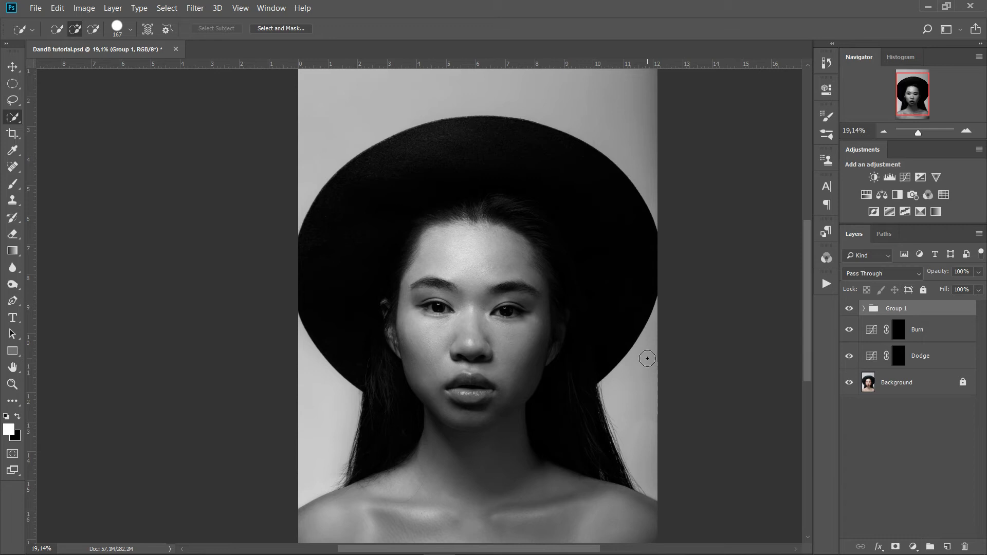
# Target the Dodge mask and paint white with a small soft brush at 3% flow over dark patches around the mouth and chin
pyautogui.click(898, 356)
pyautogui.press('b')
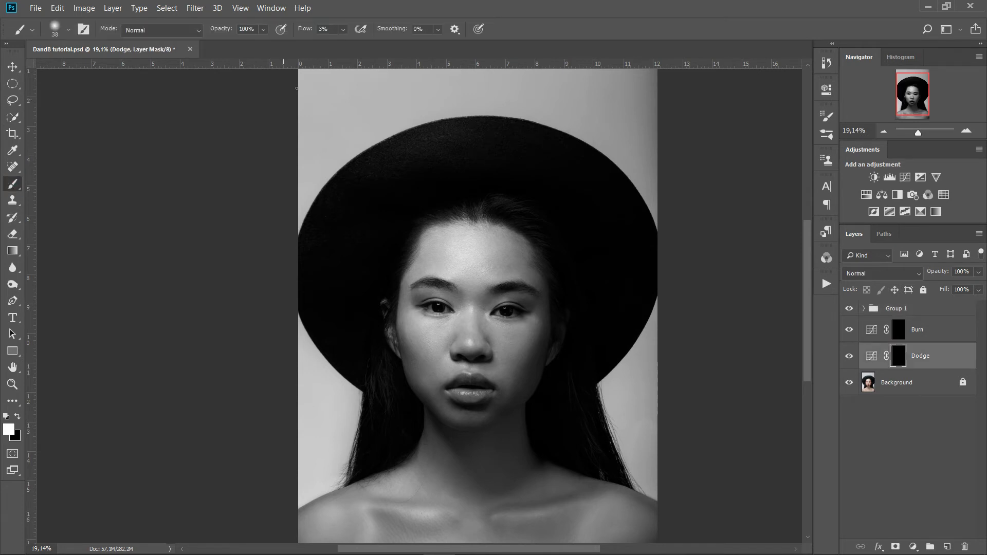
pyautogui.press('[')
pyautogui.press('[')
pyautogui.scroll(5, 461, 348)
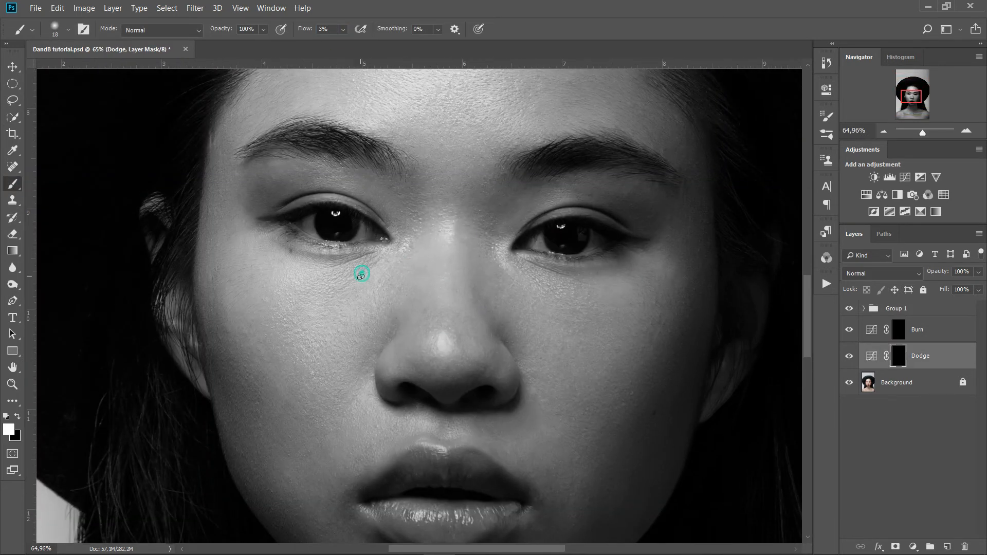
pyautogui.moveTo(463, 452); pyautogui.dragTo(317, 248)
pyautogui.scroll(4, 322, 379)
pyautogui.press(']')
pyautogui.press(']')
pyautogui.click(158, 251)
pyautogui.moveTo(421, 244)
pyautogui.mouseDown()
pyautogui.moveTo(448, 269)
pyautogui.moveTo(433, 303)
pyautogui.mouseUp()
pyautogui.click(455, 259)
# Enlarge the brush to about 40 px and paint white on the Dodge mask over the uneven skin of the chin and jaw
pyautogui.press(']')
pyautogui.press(']')
pyautogui.press(']')
pyautogui.moveTo(153, 226); pyautogui.dragTo(154, 252)
pyautogui.moveTo(183, 391); pyautogui.dragTo(185, 302)
pyautogui.click(297, 321)
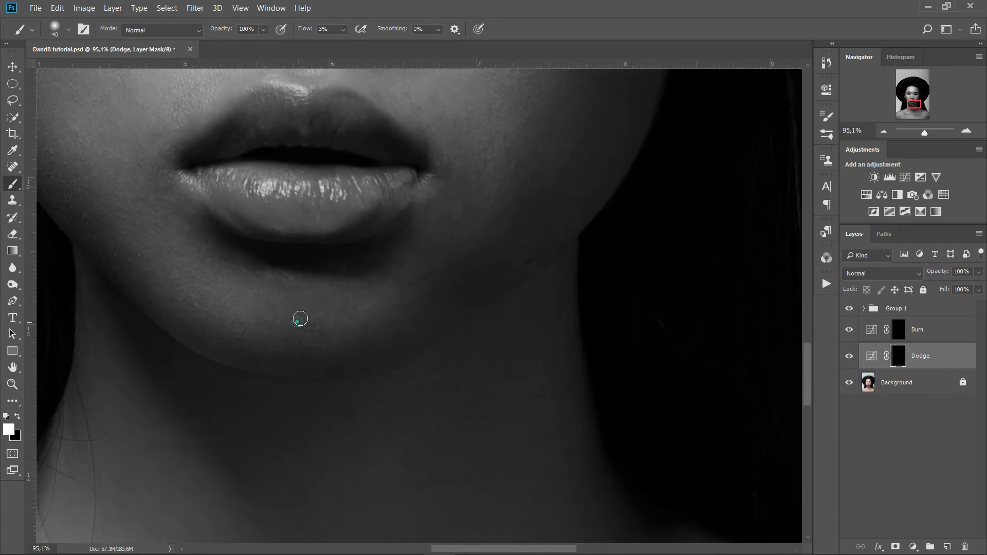
pyautogui.click(433, 285)
pyautogui.click(430, 264)
# Dodge small dark spots on the chin and beside the mouth with a smaller brush, and enlarge the brush to 127 px
pyautogui.press('[')
pyautogui.press('[')
pyautogui.scroll(2, 390, 360)
pyautogui.click(289, 342)
pyautogui.scroll(-3, 283, 355)
pyautogui.click(498, 245)
pyautogui.press(']')
pyautogui.press(']')
pyautogui.press(']')
pyautogui.press(']')
pyautogui.press(']')
pyautogui.press(']')
pyautogui.scroll(1, 487, 285)
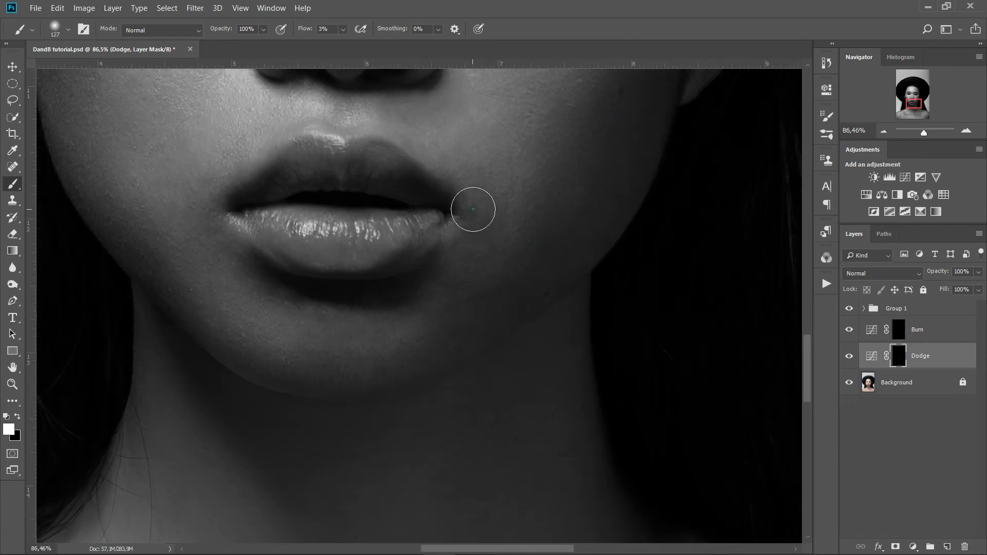
# Reduce the brush size and paint white on the Dodge mask over dark patches close to the lips
pyautogui.scroll(4, 476, 185)
pyautogui.press('[')
pyautogui.press('[')
pyautogui.press('[')
pyautogui.press('[')
pyautogui.press('[')
pyautogui.press('[')
pyautogui.click(486, 179)
pyautogui.moveTo(202, 274)
pyautogui.mouseDown()
pyautogui.moveTo(455, 187)
pyautogui.moveTo(411, 163)
pyautogui.mouseUp()
# Paint white on the Dodge mask over the dark patches of the lower lip with a 29 px brush at 3% flow
pyautogui.press('[')
pyautogui.press('[')
pyautogui.press('[')
pyautogui.press('[')
pyautogui.click(388, 158)
pyautogui.click(464, 144)
pyautogui.click(583, 157)
pyautogui.click(568, 205)
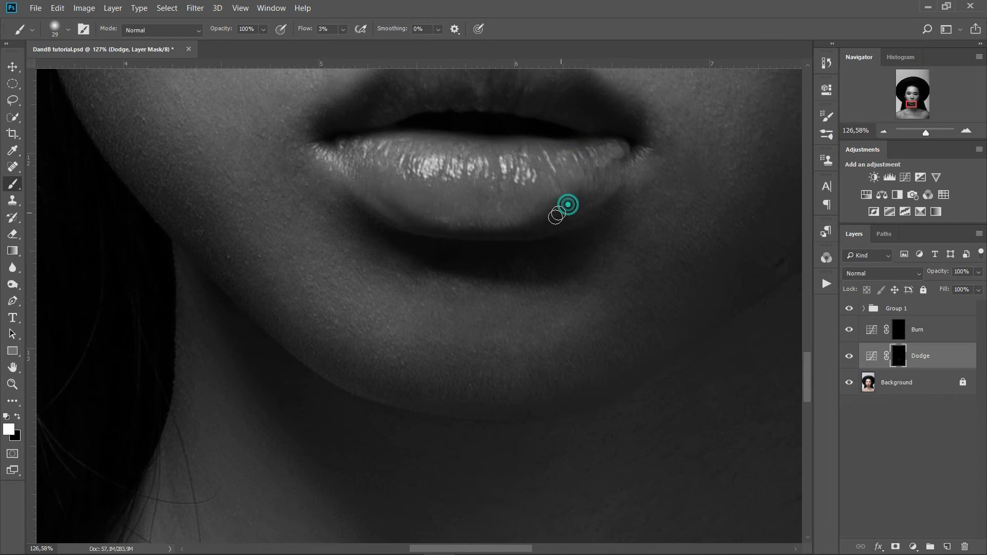
# Paint white on the Dodge mask over the dark areas of the upper lip with a 16 px brush
pyautogui.moveTo(522, 111); pyautogui.dragTo(501, 165)
pyautogui.moveTo(496, 120); pyautogui.dragTo(491, 120)
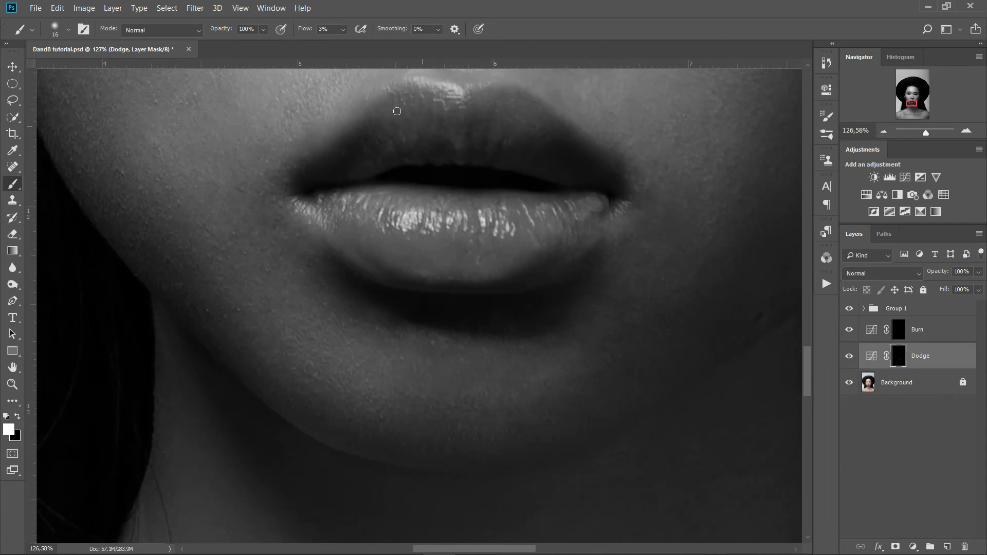
pyautogui.moveTo(378, 133); pyautogui.dragTo(368, 133)
pyautogui.moveTo(469, 135)
pyautogui.mouseDown()
pyautogui.moveTo(525, 141)
pyautogui.moveTo(582, 168)
pyautogui.moveTo(576, 180)
pyautogui.mouseUp()
# Paint white on the Dodge mask at 3% flow to even out the skin around the mouth, chin and cheek
pyautogui.moveTo(560, 271); pyautogui.dragTo(428, 223)
pyautogui.moveTo(422, 343); pyautogui.dragTo(448, 366)
pyautogui.moveTo(351, 358)
pyautogui.mouseDown()
pyautogui.moveTo(275, 346)
pyautogui.moveTo(499, 290)
pyautogui.mouseUp()
pyautogui.moveTo(639, 109); pyautogui.dragTo(611, 178)
pyautogui.moveTo(605, 269); pyautogui.dragTo(573, 299)
pyautogui.moveTo(548, 255); pyautogui.dragTo(419, 407)
pyautogui.moveTo(473, 228)
pyautogui.mouseDown()
pyautogui.moveTo(557, 277)
pyautogui.moveTo(490, 282)
pyautogui.moveTo(443, 242)
pyautogui.mouseUp()
pyautogui.hotkey('ctrl', '-')
pyautogui.hotkey('ctrl', '-')
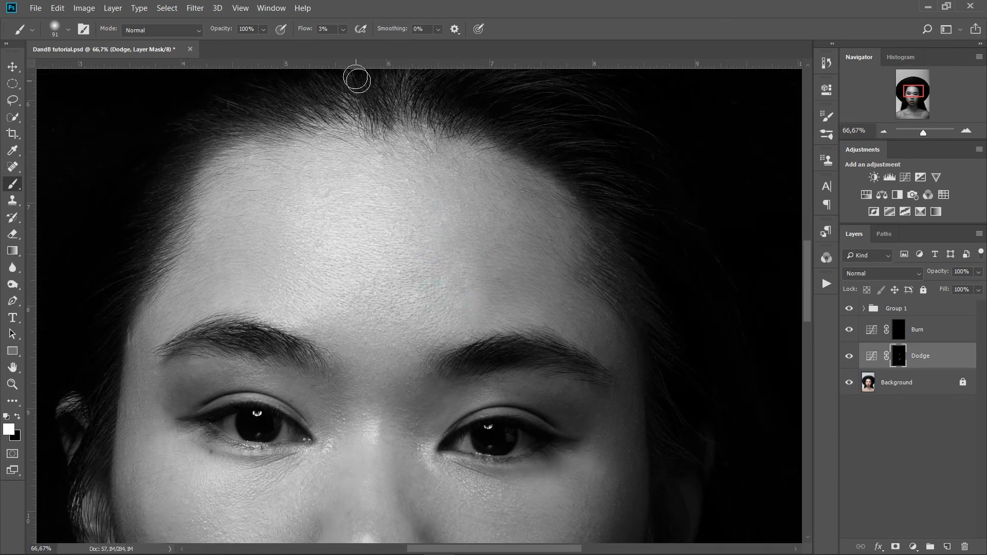
# Lower the flow to 2% and paint white on the Dodge mask over the forehead's darker patches with a 91 px brush
pyautogui.moveTo(433, 303); pyautogui.dragTo(412, 214)
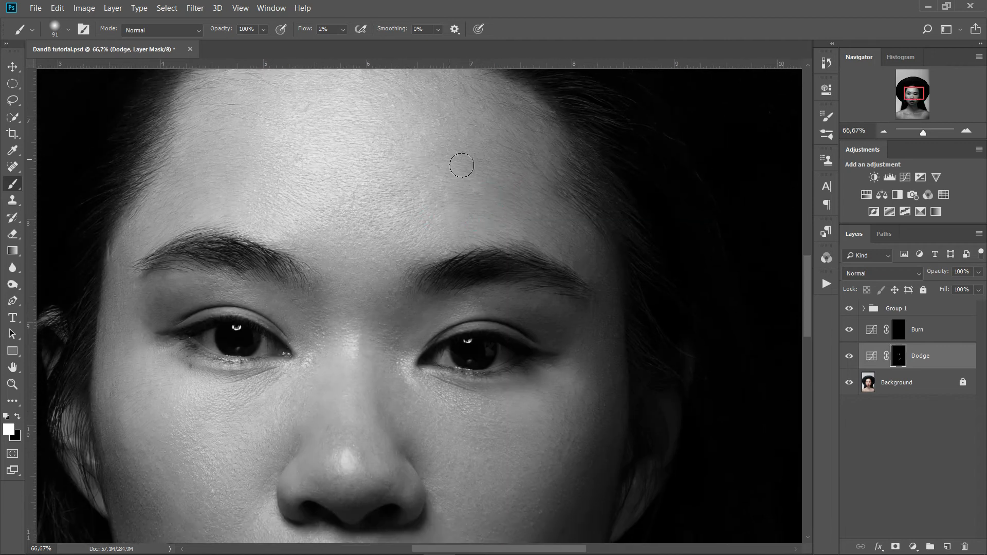
pyautogui.moveTo(249, 171); pyautogui.dragTo(307, 106)
pyautogui.moveTo(380, 234); pyautogui.dragTo(375, 209)
pyautogui.click(452, 211)
pyautogui.hotkey('ctrl', '+')
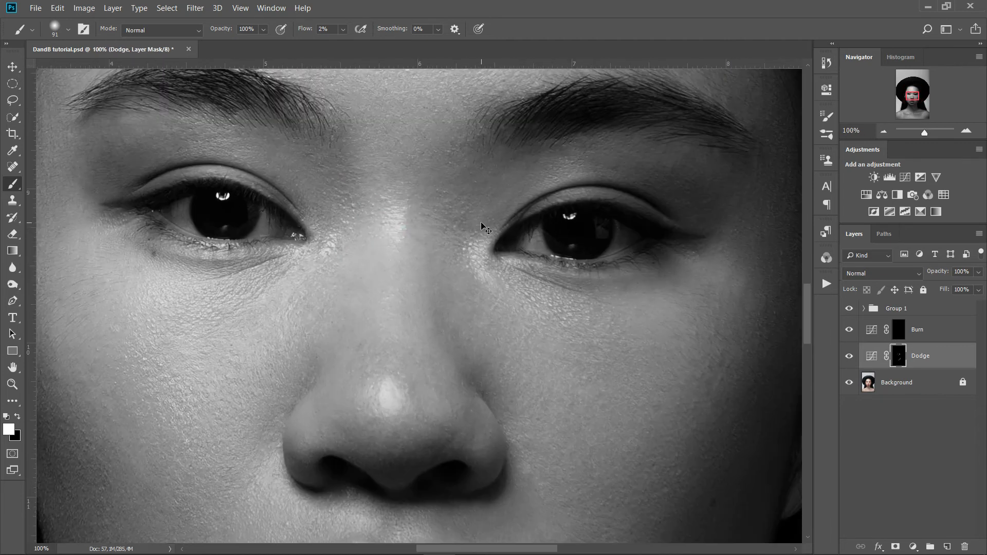
# Paint white on the Dodge mask over the shaded nose and the right eyelid with the 91 px brush, checking the layer's effect
pyautogui.moveTo(336, 179); pyautogui.dragTo(339, 212)
pyautogui.moveTo(401, 466); pyautogui.dragTo(368, 469)
pyautogui.moveTo(401, 494); pyautogui.dragTo(363, 486)
pyautogui.moveTo(453, 420); pyautogui.dragTo(450, 450)
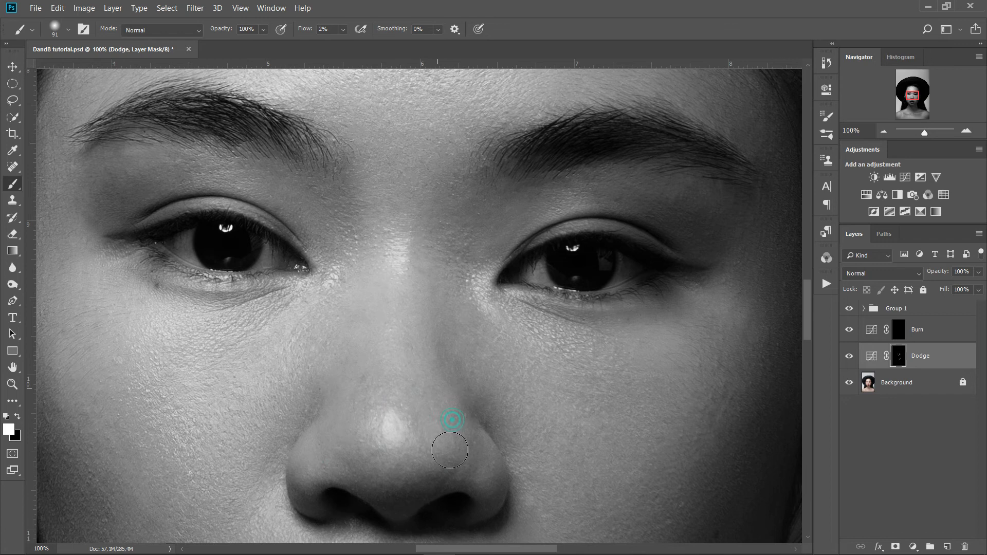
pyautogui.click(601, 194)
pyautogui.click(849, 357)
# Dodge the dark creases on and around the left eyelid and under the eye with a small brush at 2% flow
pyautogui.moveTo(336, 229); pyautogui.dragTo(561, 255)
pyautogui.moveTo(498, 185); pyautogui.dragTo(566, 214)
pyautogui.moveTo(461, 229); pyautogui.dragTo(441, 242)
pyautogui.moveTo(473, 177)
pyautogui.mouseDown()
pyautogui.moveTo(461, 195)
pyautogui.moveTo(448, 178)
pyautogui.mouseUp()
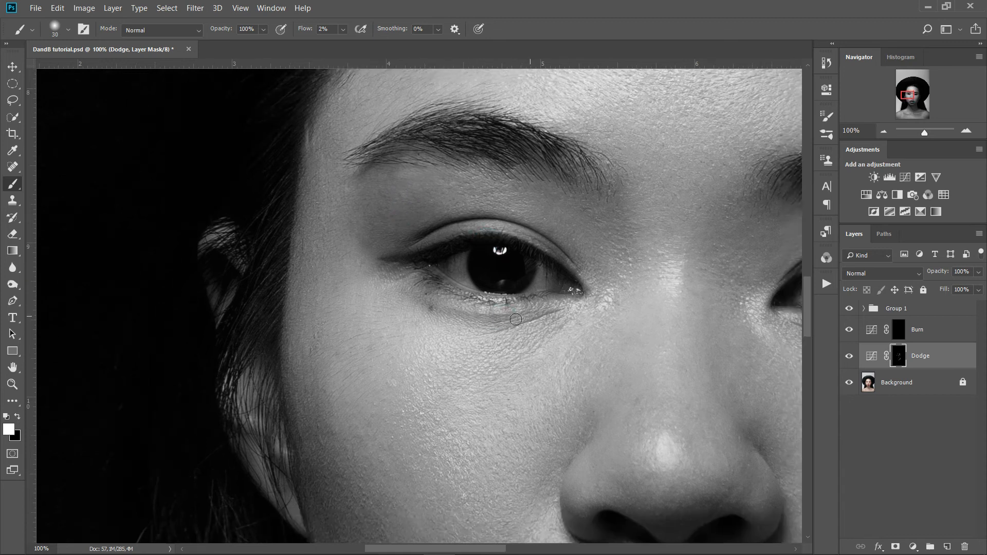
pyautogui.moveTo(457, 314); pyautogui.dragTo(274, 274)
# Paint white on the Dodge mask over the left cheek beside the hairline with a 68 px brush
pyautogui.moveTo(670, 275); pyautogui.dragTo(663, 198)
pyautogui.moveTo(301, 302); pyautogui.dragTo(514, 221)
pyautogui.moveTo(437, 254)
pyautogui.mouseDown()
pyautogui.moveTo(374, 191)
pyautogui.moveTo(448, 266)
pyautogui.mouseUp()
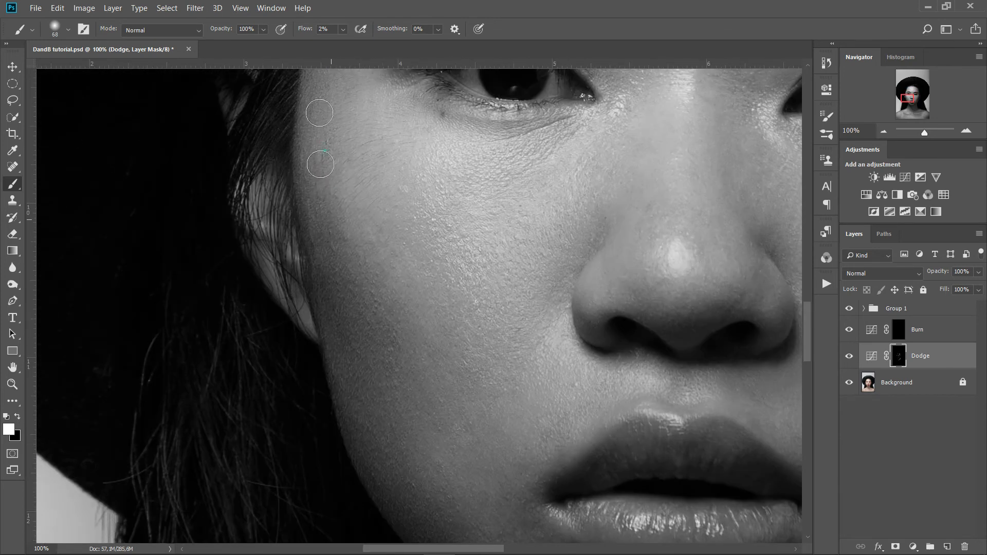
# Dodge the shadowed lower left cheek and jaw with a 72 px brush at 2% flow
pyautogui.moveTo(412, 333); pyautogui.dragTo(341, 195)
pyautogui.moveTo(502, 281); pyautogui.dragTo(505, 233)
pyautogui.moveTo(442, 294); pyautogui.dragTo(452, 308)
pyautogui.moveTo(409, 313); pyautogui.dragTo(374, 249)
pyautogui.moveTo(425, 270); pyautogui.dragTo(427, 278)
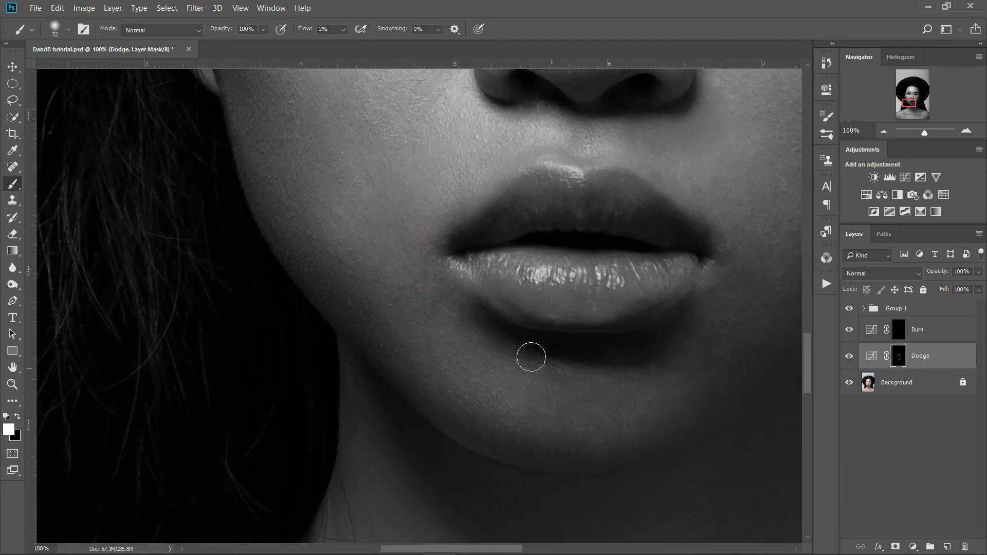
# Paint white on the Dodge mask over the dark patches between the mouth and the right cheek
pyautogui.moveTo(712, 348)
pyautogui.mouseDown()
pyautogui.moveTo(616, 295)
pyautogui.moveTo(632, 239)
pyautogui.mouseUp()
pyautogui.moveTo(623, 278)
pyautogui.mouseDown()
pyautogui.moveTo(541, 335)
pyautogui.moveTo(588, 375)
pyautogui.moveTo(668, 280)
pyautogui.mouseUp()
pyautogui.moveTo(714, 113); pyautogui.dragTo(650, 218)
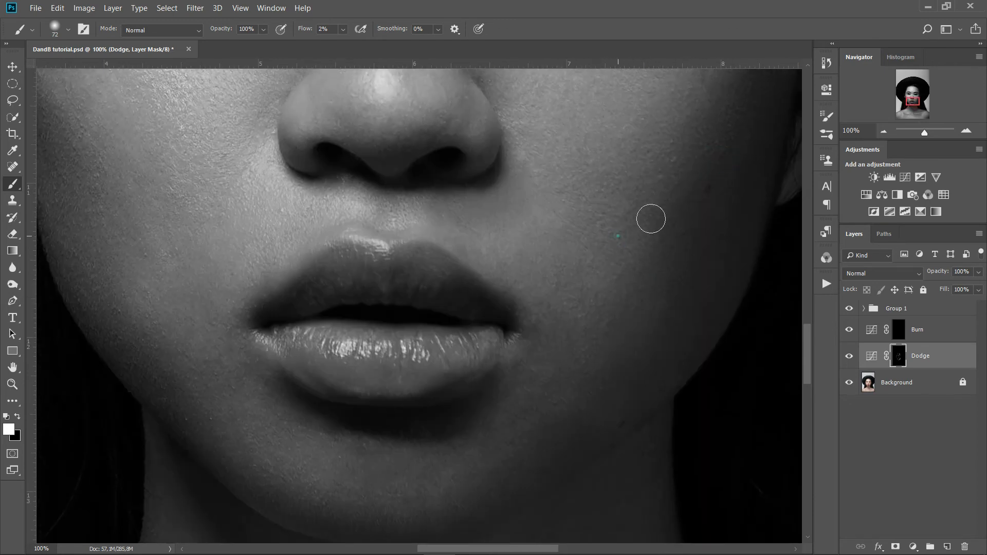
pyautogui.moveTo(637, 153); pyautogui.dragTo(583, 233)
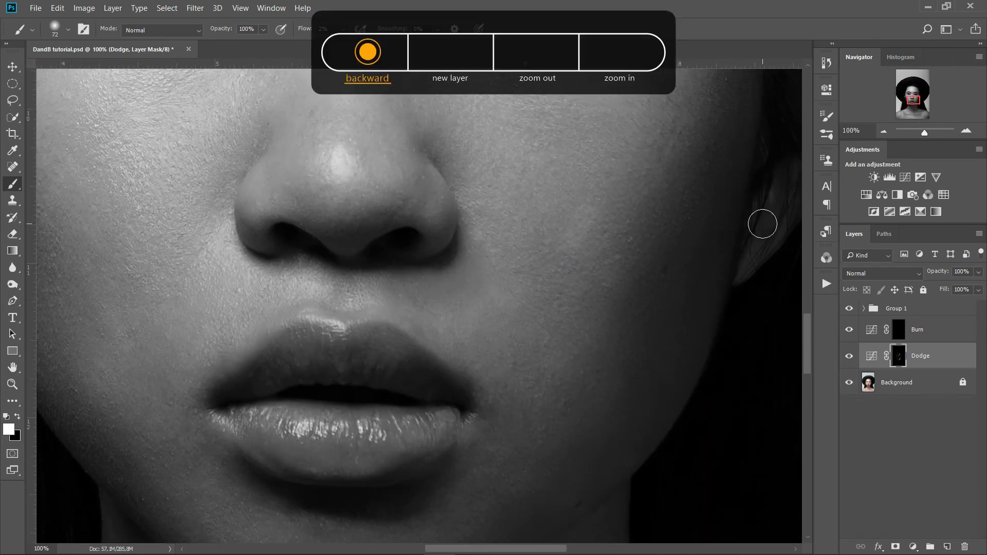
# Even out the shadowed right cheek up to the ear by painting white on the Dodge mask with the 72 px brush
pyautogui.moveTo(670, 179)
pyautogui.mouseDown()
pyautogui.moveTo(635, 209)
pyautogui.moveTo(632, 243)
pyautogui.mouseUp()
pyautogui.moveTo(702, 131); pyautogui.dragTo(668, 306)
pyautogui.moveTo(584, 240); pyautogui.dragTo(516, 314)
pyautogui.moveTo(562, 313)
pyautogui.mouseDown()
pyautogui.moveTo(544, 287)
pyautogui.moveTo(597, 265)
pyautogui.mouseUp()
pyautogui.moveTo(566, 182)
pyautogui.mouseDown()
pyautogui.moveTo(558, 235)
pyautogui.moveTo(395, 209)
pyautogui.mouseUp()
pyautogui.moveTo(410, 214); pyautogui.dragTo(325, 238)
pyautogui.moveTo(563, 125); pyautogui.dragTo(500, 154)
pyautogui.moveTo(559, 287); pyautogui.dragTo(519, 160)
pyautogui.moveTo(499, 405); pyautogui.dragTo(518, 229)
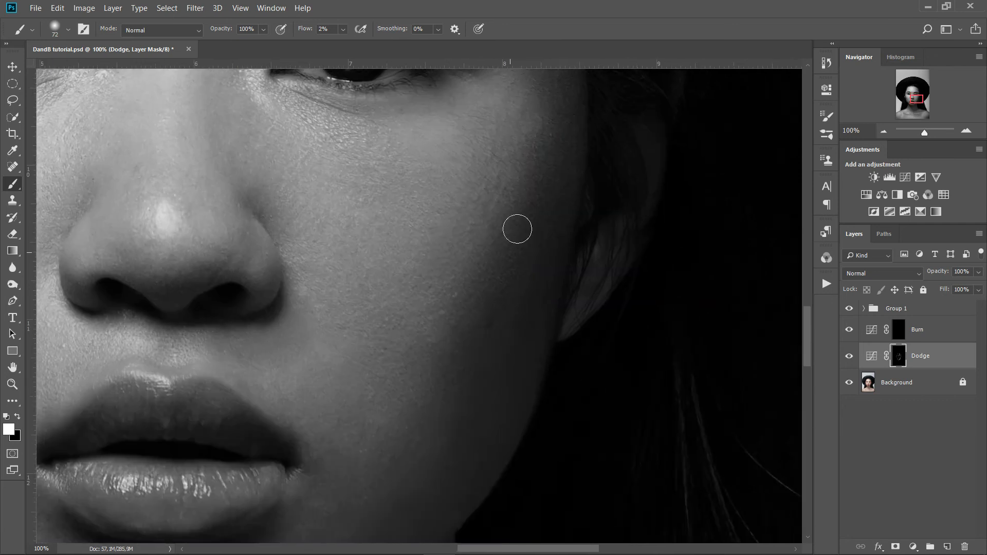
pyautogui.moveTo(278, 365); pyautogui.dragTo(509, 242)
# Compare the black-and-white portrait with the Dodge layer hidden and shown
pyautogui.hotkey('ctrl', '-')
pyautogui.hotkey('ctrl', '-')
pyautogui.moveTo(571, 138); pyautogui.dragTo(581, 227)
pyautogui.hotkey('ctrl', '-')
pyautogui.click(848, 359)
pyautogui.click(848, 359)
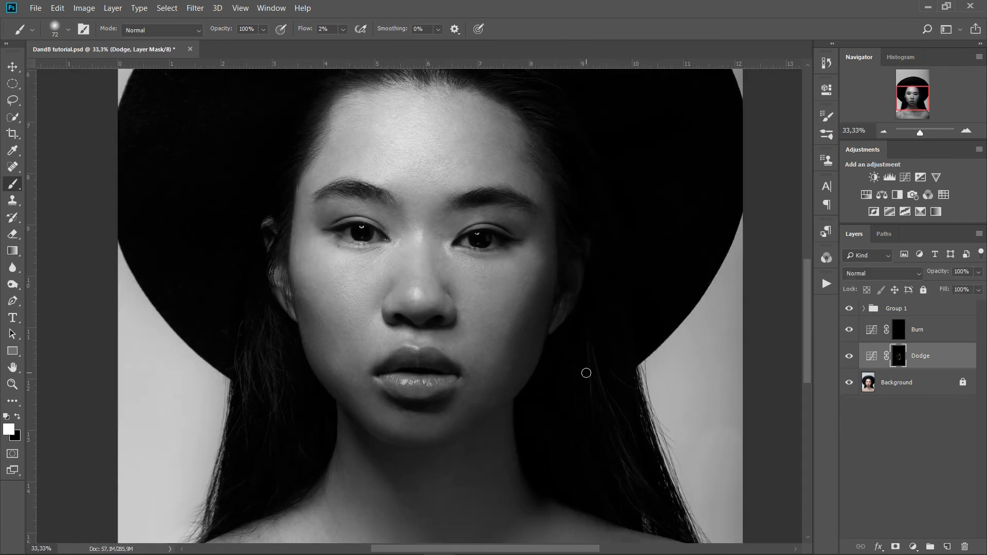
# Paint white on the Dodge mask over the dark areas of the shoulders, neck and collarbones with a brush of about 101 px
pyautogui.scroll(-5, 586, 372)
pyautogui.keyDown('alt'); pyautogui.rightClick(377, 316); pyautogui.keyUp('alt')
pyautogui.moveTo(130, 463); pyautogui.dragTo(192, 368)
pyautogui.moveTo(325, 327)
pyautogui.mouseDown()
pyautogui.moveTo(405, 351)
pyautogui.moveTo(360, 256)
pyautogui.mouseUp()
pyautogui.moveTo(537, 334)
pyautogui.mouseDown()
pyautogui.moveTo(684, 437)
pyautogui.moveTo(660, 461)
pyautogui.mouseUp()
pyautogui.moveTo(319, 454); pyautogui.dragTo(612, 401)
pyautogui.keyDown('alt'); pyautogui.rightClick(537, 356); pyautogui.keyUp('alt')
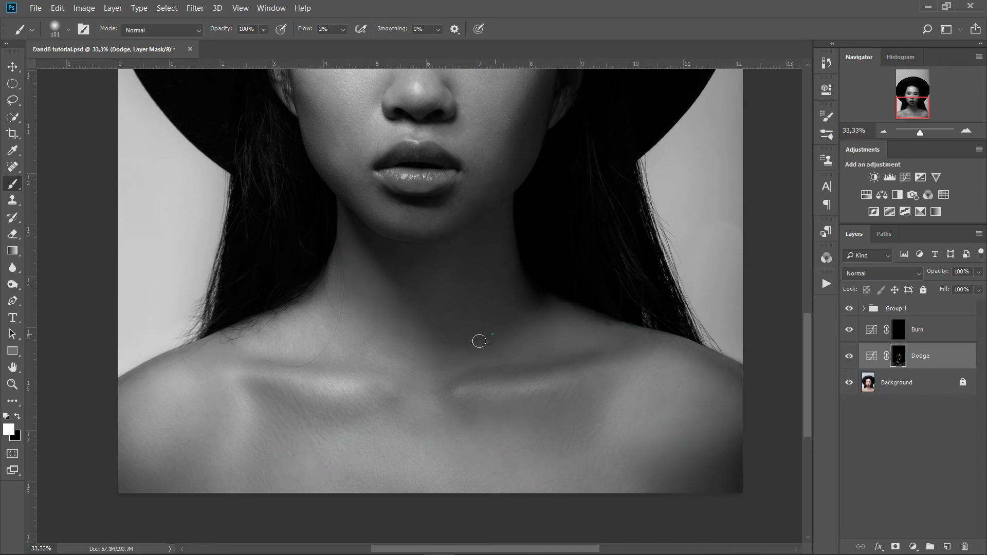
# Adjust the brush size and dodge the remaining shadows on the neck and lower face
pyautogui.keyDown('alt'); pyautogui.rightClick(421, 309); pyautogui.keyUp('alt')
pyautogui.moveTo(484, 102)
pyautogui.mouseDown()
pyautogui.moveTo(506, 252)
pyautogui.moveTo(496, 247)
pyautogui.mouseUp()
pyautogui.moveTo(436, 293)
pyautogui.mouseDown()
pyautogui.moveTo(466, 324)
pyautogui.moveTo(454, 217)
pyautogui.mouseUp()
# Target the Burn mask and paint white over overly bright skin areas with a 74 px brush at 2% flow
pyautogui.click(898, 330)
pyautogui.keyDown('alt'); pyautogui.rightClick(485, 241); pyautogui.keyUp('alt')
pyautogui.keyDown('alt'); pyautogui.rightClick(471, 281); pyautogui.keyUp('alt')
pyautogui.moveTo(463, 419)
pyautogui.mouseDown()
pyautogui.moveTo(410, 421)
pyautogui.moveTo(429, 442)
pyautogui.mouseUp()
pyautogui.moveTo(361, 435); pyautogui.dragTo(412, 452)
pyautogui.moveTo(607, 147); pyautogui.dragTo(642, 279)
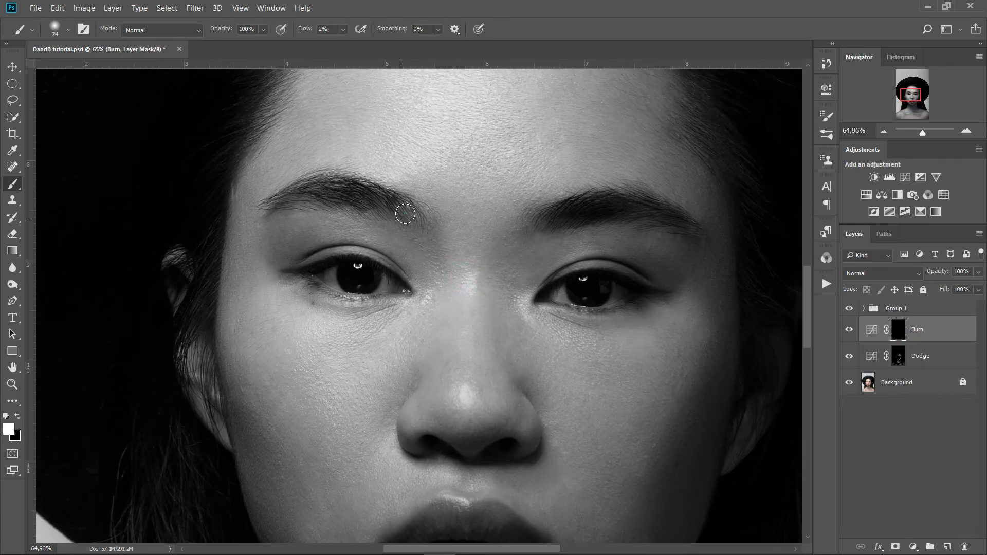
# Run the saved dandb action to create a DandB group containing dodge and burn Curves layers
pyautogui.click(829, 282)
pyautogui.scroll(-2, 745, 352)
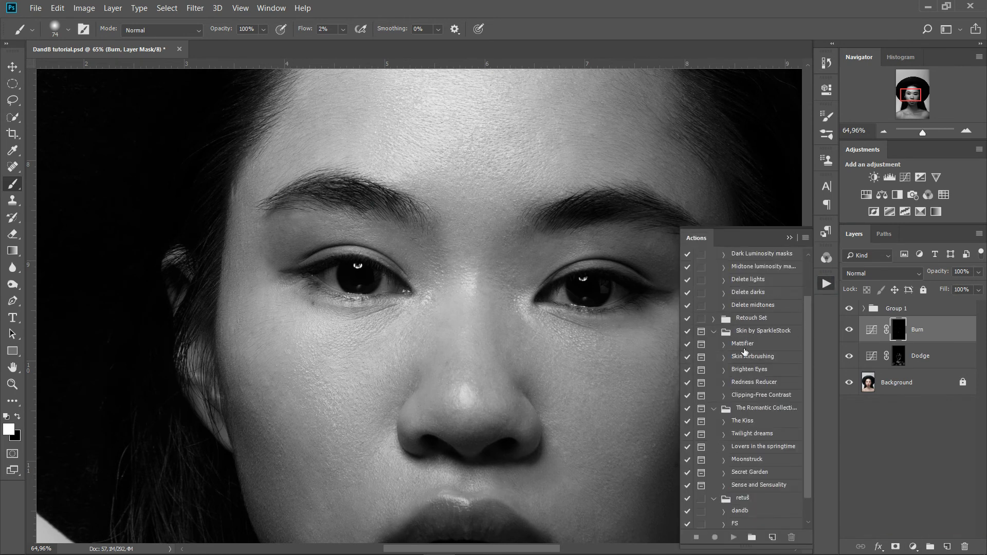
pyautogui.click(742, 472)
pyautogui.click(733, 537)
pyautogui.click(827, 284)
# Examine the curves of the DandB group's dodge and burn layers, and hide Group 1 to restore the color view
pyautogui.click(885, 374)
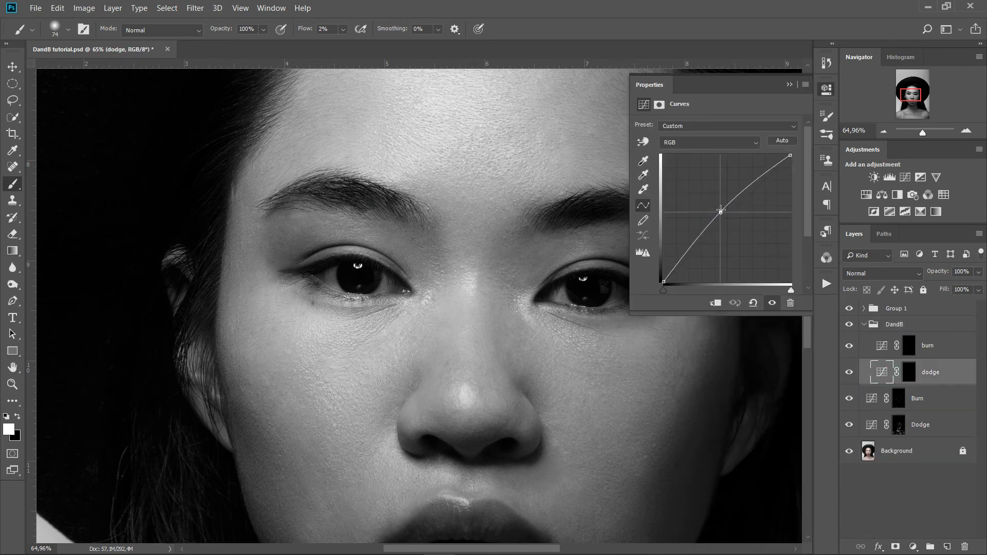
pyautogui.click(909, 345)
pyautogui.click(882, 345)
pyautogui.click(849, 308)
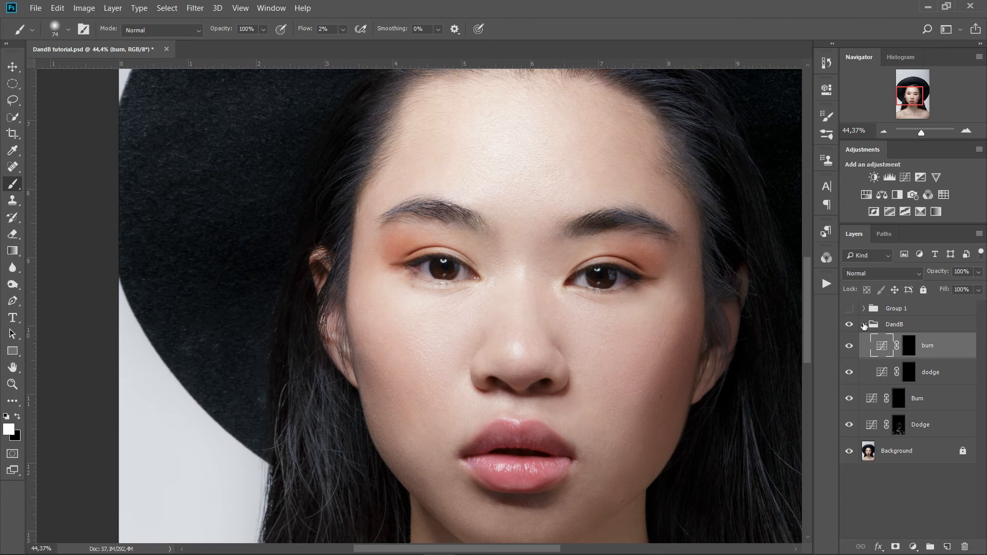
# Compare the portrait with the lower Dodge layer hidden and shown
pyautogui.click(849, 424)
pyautogui.click(849, 424)
pyautogui.click(850, 424)
pyautogui.click(850, 424)
# Target the lower Dodge layer's mask and paint white over the shadowed lower cheek and jaw with a 291 px brush at 2% flow
pyautogui.click(898, 427)
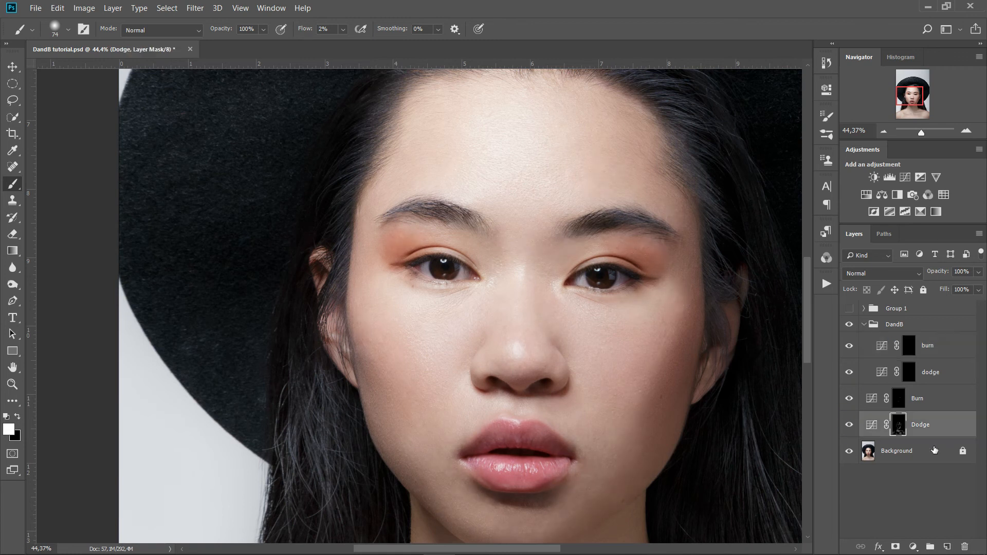
pyautogui.rightClick(649, 347)
pyautogui.keyDown('alt'); pyautogui.rightClick(601, 335); pyautogui.keyUp('alt')
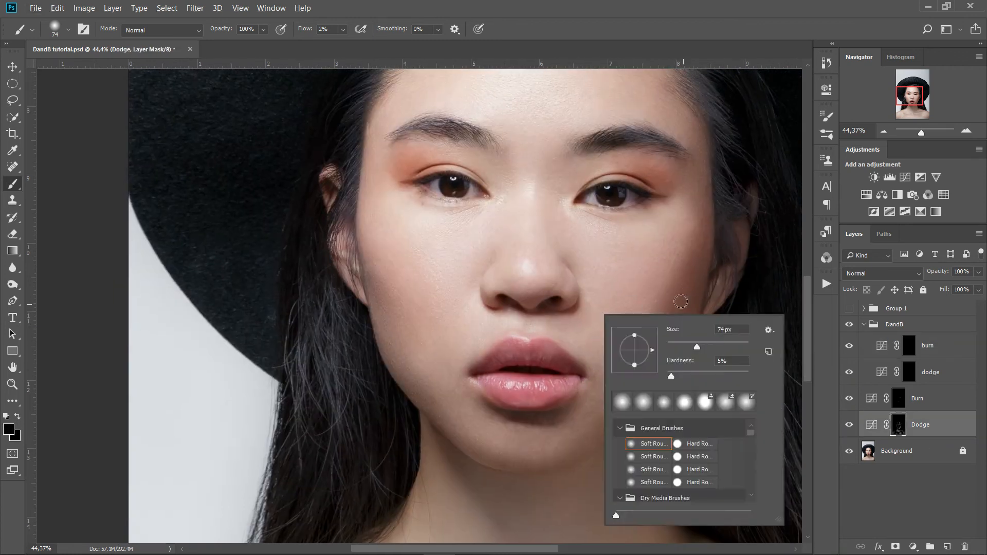
pyautogui.rightClick(683, 304)
pyautogui.moveTo(773, 329); pyautogui.dragTo(792, 331)
pyautogui.click(651, 329)
pyautogui.hotkey('ctrl', '+')
pyautogui.hotkey('ctrl', '+')
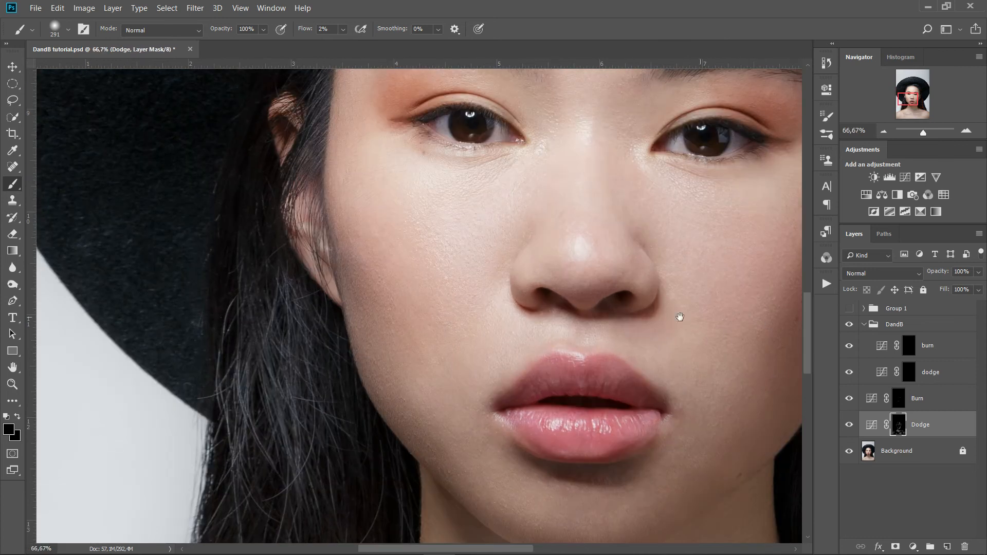
pyautogui.moveTo(680, 317); pyautogui.dragTo(593, 326)
pyautogui.press('d')
pyautogui.moveTo(695, 408)
pyautogui.mouseDown()
pyautogui.moveTo(713, 305)
pyautogui.moveTo(712, 352)
pyautogui.moveTo(648, 458)
pyautogui.mouseUp()
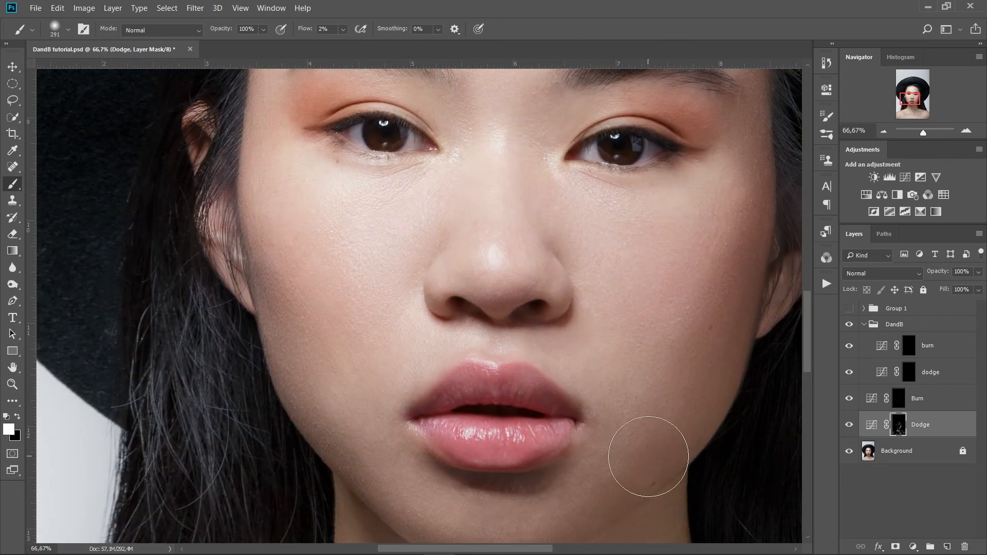
pyautogui.moveTo(660, 409); pyautogui.dragTo(704, 318)
pyautogui.keyDown('alt'); pyautogui.rightClick(670, 400); pyautogui.keyUp('alt')
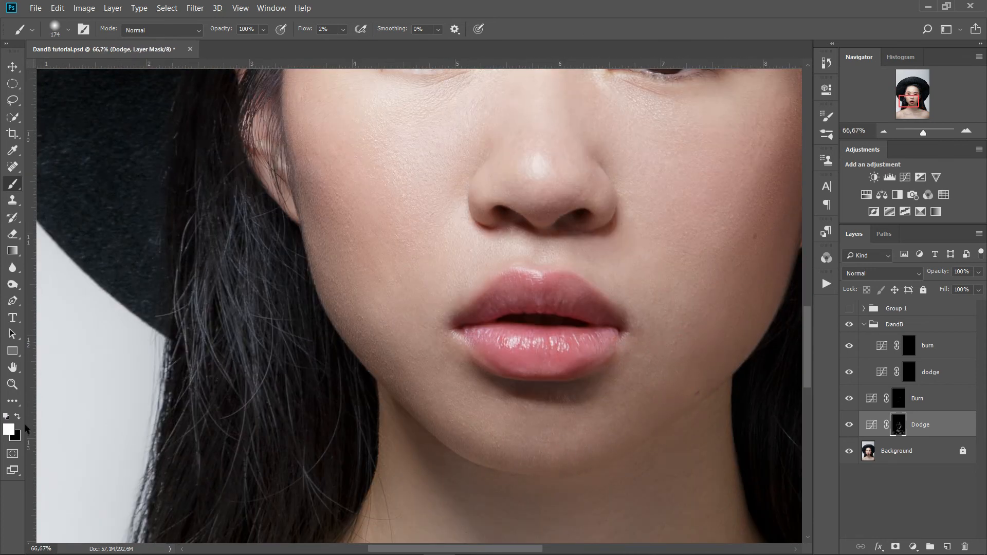
pyautogui.press('x')
pyautogui.moveTo(410, 191); pyautogui.dragTo(453, 340)
pyautogui.moveTo(642, 300); pyautogui.dragTo(554, 271)
# Target the dodge mask in the DandB group and lighten the lines under the first eye with a 46 px brush
pyautogui.click(908, 372)
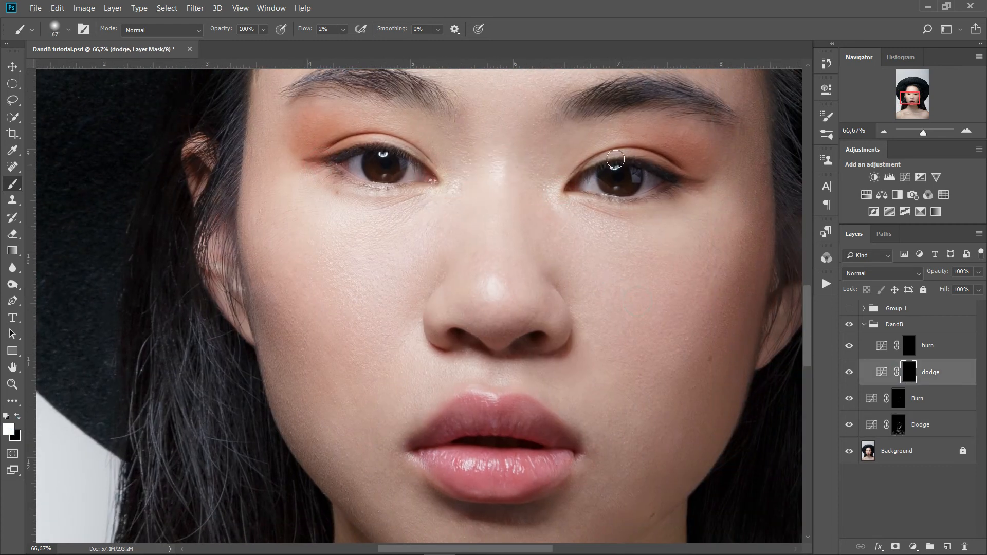
pyautogui.hotkey('ctrl', '+')
pyautogui.hotkey('ctrl', '+')
pyautogui.moveTo(640, 93)
pyautogui.mouseDown()
pyautogui.moveTo(485, 379)
pyautogui.moveTo(574, 401)
pyautogui.mouseUp()
pyautogui.moveTo(178, 172); pyautogui.dragTo(149, 192)
pyautogui.press('[')
pyautogui.press('[')
pyautogui.press('[')
pyautogui.moveTo(343, 230); pyautogui.dragTo(351, 201)
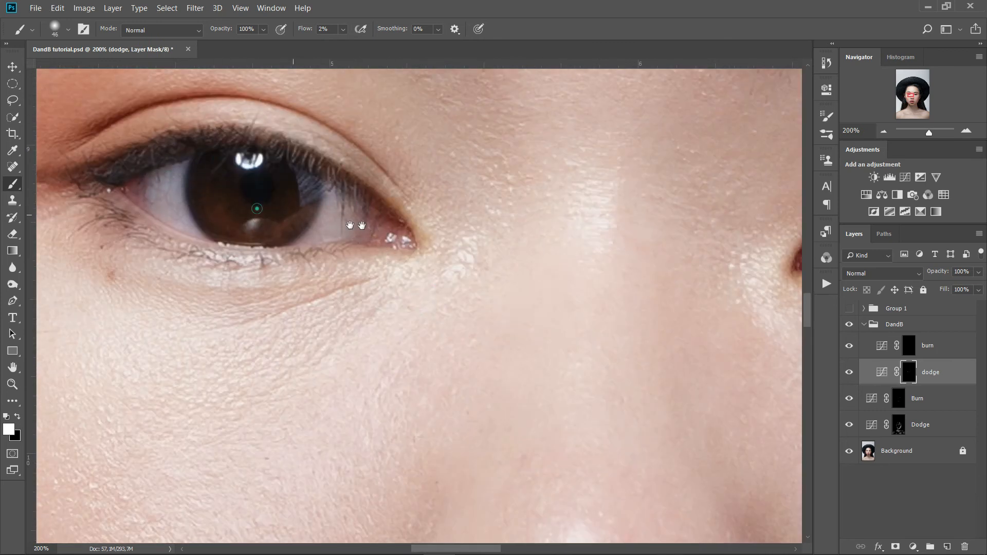
# Dodge the dark lines under the other eye and beside the nose with the same 46 px brush
pyautogui.moveTo(689, 206); pyautogui.dragTo(283, 257)
pyautogui.moveTo(652, 304); pyautogui.dragTo(648, 271)
pyautogui.moveTo(504, 291)
pyautogui.mouseDown()
pyautogui.moveTo(606, 278)
pyautogui.moveTo(522, 269)
pyautogui.mouseUp()
pyautogui.moveTo(372, 311); pyautogui.dragTo(368, 355)
pyautogui.hotkey('ctrl', '-')
pyautogui.hotkey('ctrl', '-')
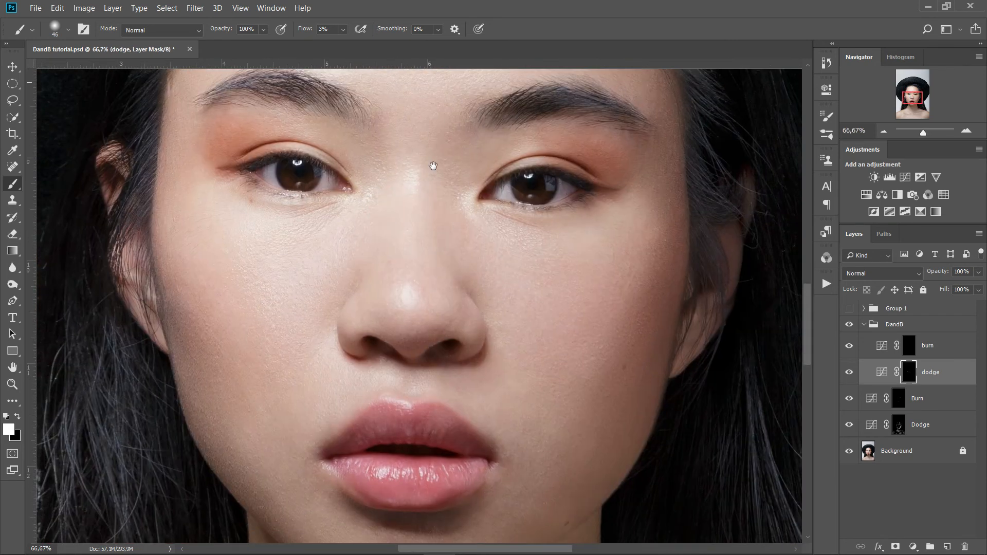
# Lighten the shadows around the lips on the dodge mask at 3% flow
pyautogui.hotkey('ctrl', '+')
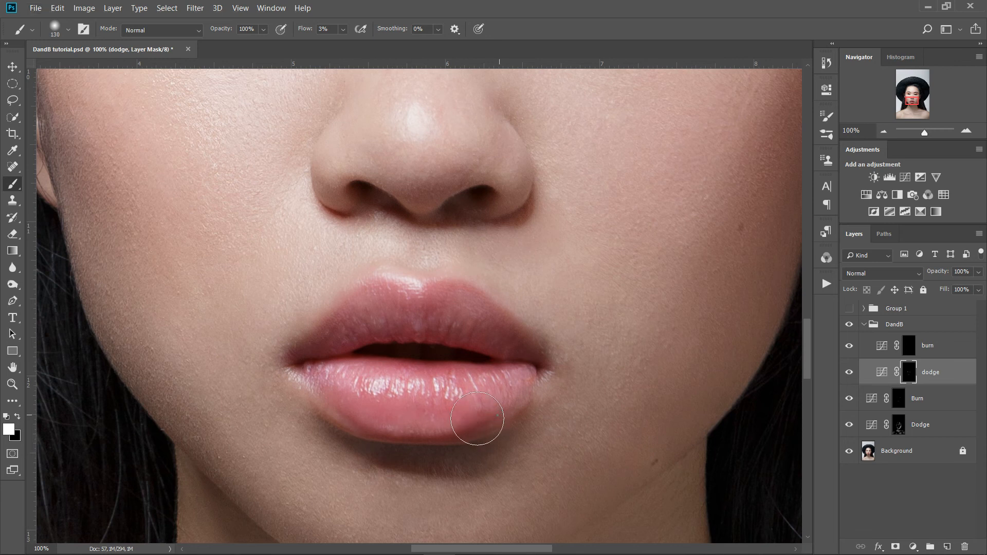
pyautogui.moveTo(480, 431); pyautogui.dragTo(481, 387)
pyautogui.moveTo(451, 315); pyautogui.dragTo(456, 399)
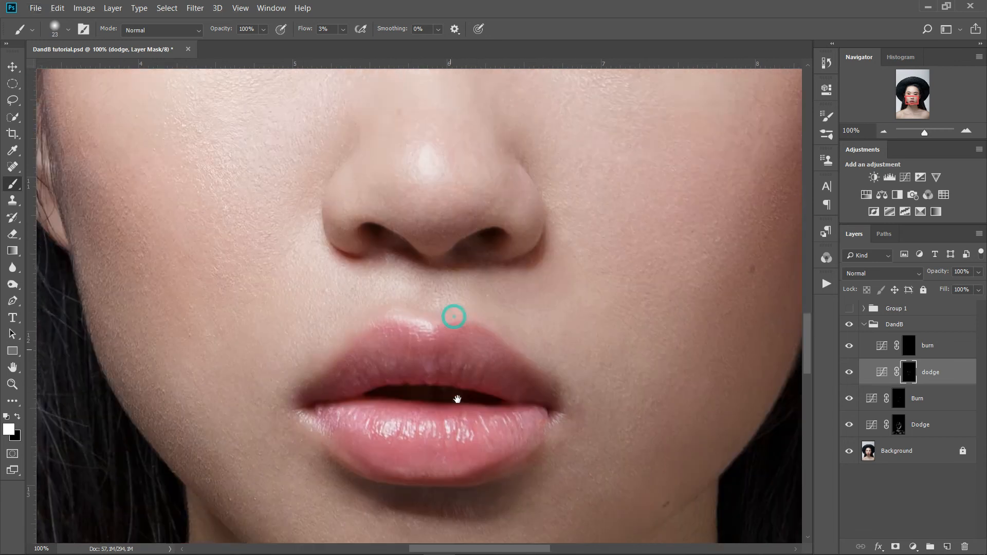
pyautogui.moveTo(144, 92); pyautogui.dragTo(296, 261)
# Dodge the shaded cheek beside the nose and mouth with a 223 px brush at 3% flow
pyautogui.moveTo(653, 165); pyautogui.dragTo(352, 160)
pyautogui.moveTo(689, 170); pyautogui.dragTo(665, 243)
pyautogui.moveTo(552, 375); pyautogui.dragTo(498, 286)
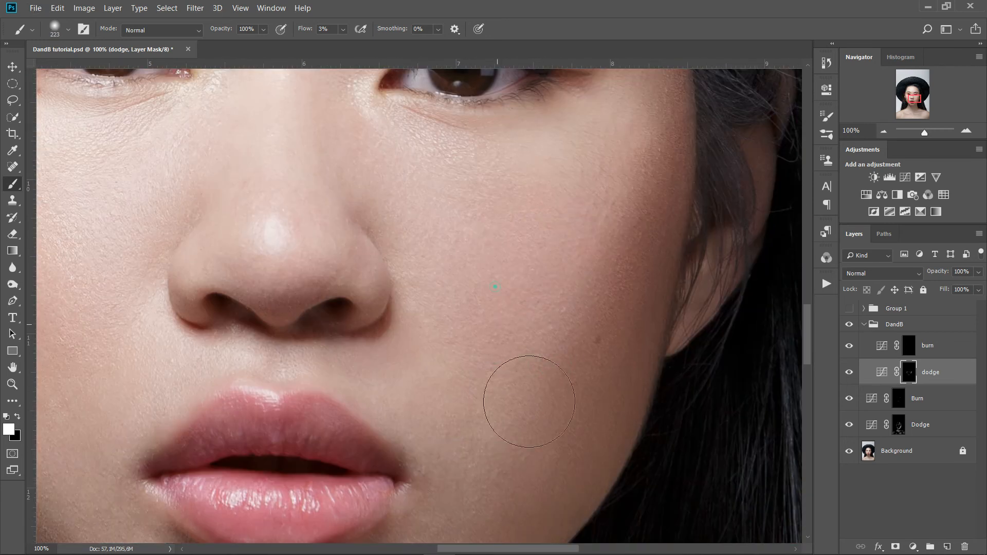
pyautogui.moveTo(531, 462); pyautogui.dragTo(576, 155)
pyautogui.moveTo(561, 462); pyautogui.dragTo(599, 242)
# Lighten the neck and the area above the collarbones with the 223 px brush, undoing the last stroke
pyautogui.hotkey('ctrl', '-')
pyautogui.hotkey('ctrl', '-')
pyautogui.moveTo(715, 207); pyautogui.dragTo(563, 232)
pyautogui.moveTo(370, 227); pyautogui.dragTo(206, 196)
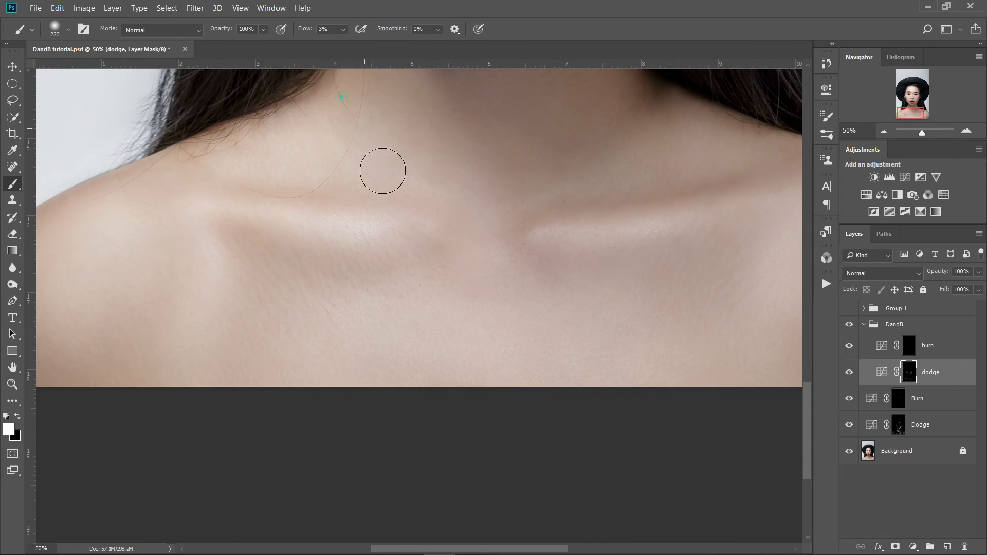
pyautogui.moveTo(478, 118); pyautogui.dragTo(479, 204)
pyautogui.moveTo(384, 93); pyautogui.dragTo(500, 174)
pyautogui.moveTo(446, 150); pyautogui.dragTo(453, 185)
pyautogui.hotkey('ctrl', 'alt', 'z')
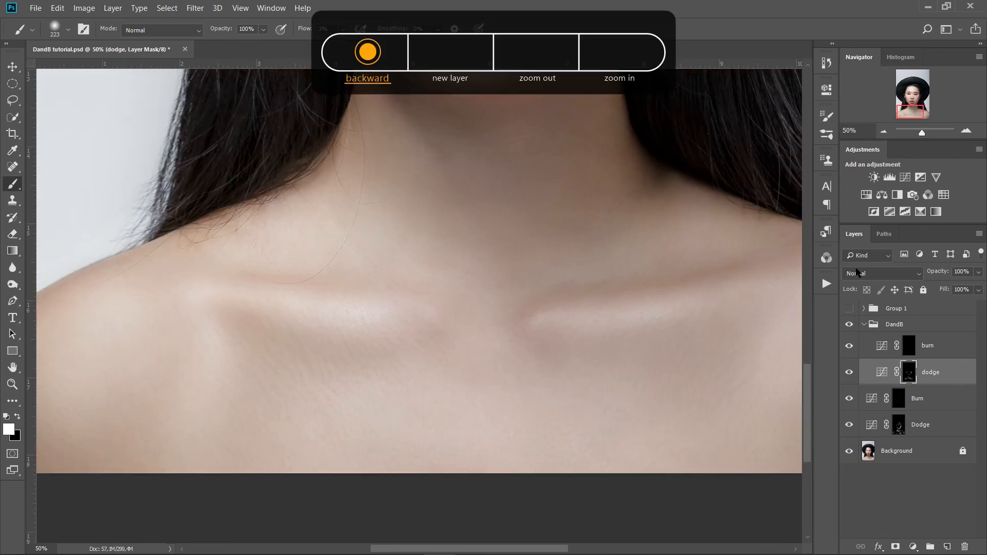
# Dodge the remaining shadows across the neck base, collarbones and upper chest
pyautogui.moveTo(441, 150); pyautogui.dragTo(619, 242)
pyautogui.moveTo(355, 310); pyautogui.dragTo(382, 236)
pyautogui.moveTo(652, 355); pyautogui.dragTo(548, 326)
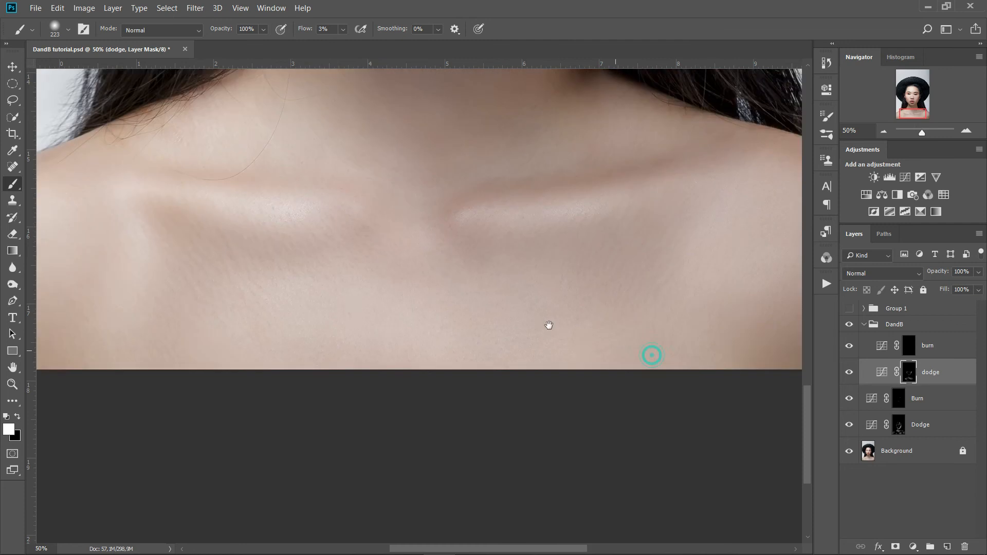
pyautogui.moveTo(433, 302); pyautogui.dragTo(565, 274)
pyautogui.moveTo(446, 278)
pyautogui.mouseDown()
pyautogui.moveTo(531, 291)
pyautogui.moveTo(190, 246)
pyautogui.mouseUp()
pyautogui.moveTo(650, 267); pyautogui.dragTo(622, 250)
# Target the DandB burn mask and darken the collarbone hollows, shoulders and chest, enlarging the brush for the broad areas
pyautogui.click(908, 346)
pyautogui.press('[')
pyautogui.press('[')
pyautogui.press('[')
pyautogui.press('[')
pyautogui.press('[')
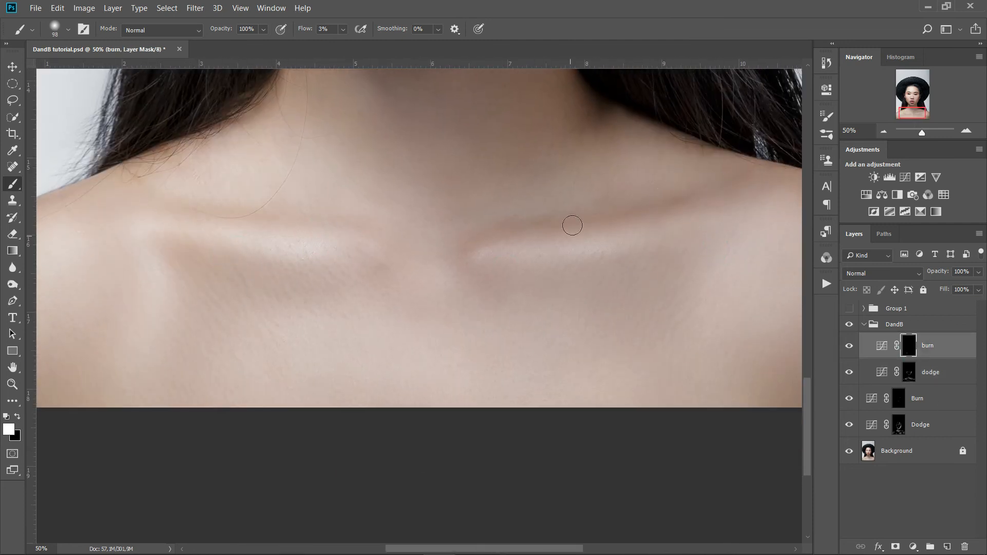
pyautogui.press(']')
pyautogui.press(']')
pyautogui.press(']')
pyautogui.press(']')
pyautogui.press(']')
pyautogui.press(']')
pyautogui.press(']')
pyautogui.press(']')
pyautogui.press(']')
pyautogui.moveTo(664, 296); pyautogui.dragTo(734, 357)
pyautogui.moveTo(735, 360); pyautogui.dragTo(648, 314)
pyautogui.moveTo(216, 313); pyautogui.dragTo(397, 336)
pyautogui.moveTo(668, 260); pyautogui.dragTo(355, 253)
pyautogui.moveTo(381, 261); pyautogui.dragTo(692, 260)
# Target the DandB dodge mask and brighten the collarbone highlights with a smaller brush
pyautogui.click(909, 372)
pyautogui.press('[')
pyautogui.press('[')
pyautogui.moveTo(368, 280); pyautogui.dragTo(421, 253)
# Target the DandB burn mask and darken the outer cheeks and forehead edges with a large brush of about 361 px
pyautogui.moveTo(663, 87); pyautogui.dragTo(483, 530)
pyautogui.moveTo(480, 330); pyautogui.dragTo(502, 202)
pyautogui.click(908, 345)
pyautogui.moveTo(247, 317); pyautogui.dragTo(286, 370)
pyautogui.press(']')
pyautogui.press(']')
pyautogui.moveTo(641, 300); pyautogui.dragTo(645, 323)
pyautogui.moveTo(236, 149); pyautogui.dragTo(285, 273)
pyautogui.moveTo(253, 114); pyautogui.dragTo(288, 222)
pyautogui.press('[')
pyautogui.press('[')
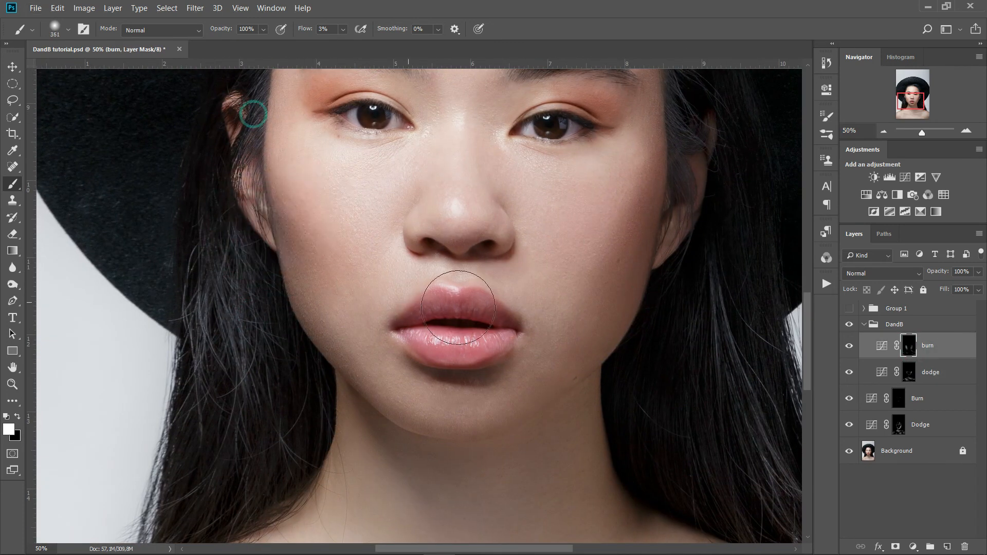
pyautogui.moveTo(309, 77); pyautogui.dragTo(209, 365)
pyautogui.click(542, 273)
# Target the DandB dodge mask and brush highlights into the hair around the face with a 162 px brush
pyautogui.click(908, 373)
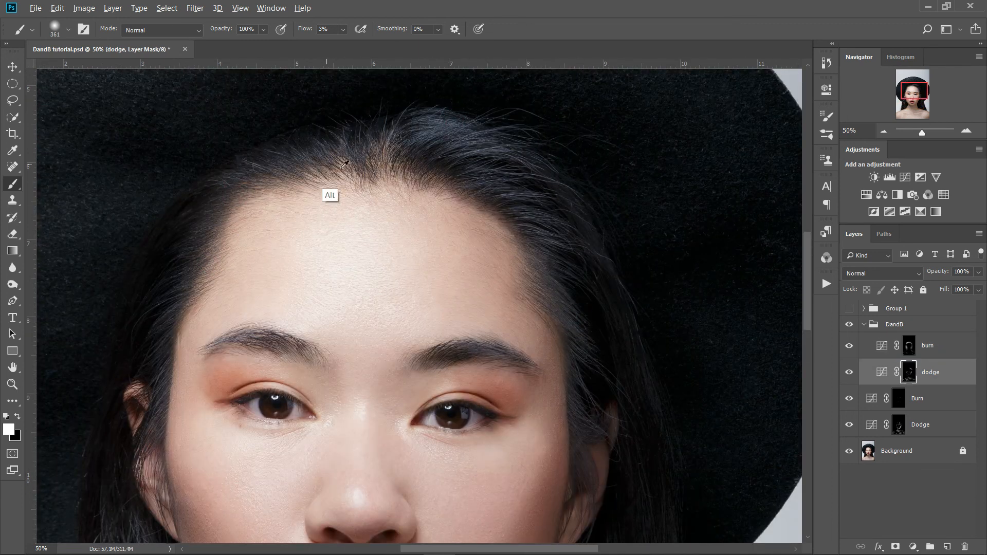
pyautogui.moveTo(341, 169); pyautogui.dragTo(316, 169)
pyautogui.moveTo(257, 463); pyautogui.dragTo(455, 159)
pyautogui.moveTo(565, 309); pyautogui.dragTo(370, 253)
pyautogui.moveTo(619, 282); pyautogui.dragTo(626, 404)
pyautogui.moveTo(511, 180)
pyautogui.mouseDown()
pyautogui.moveTo(562, 317)
pyautogui.moveTo(584, 309)
pyautogui.mouseUp()
# Collapse the DandB group and compare the whole portrait with the group hidden and shown
pyautogui.hotkey('ctrl', '-')
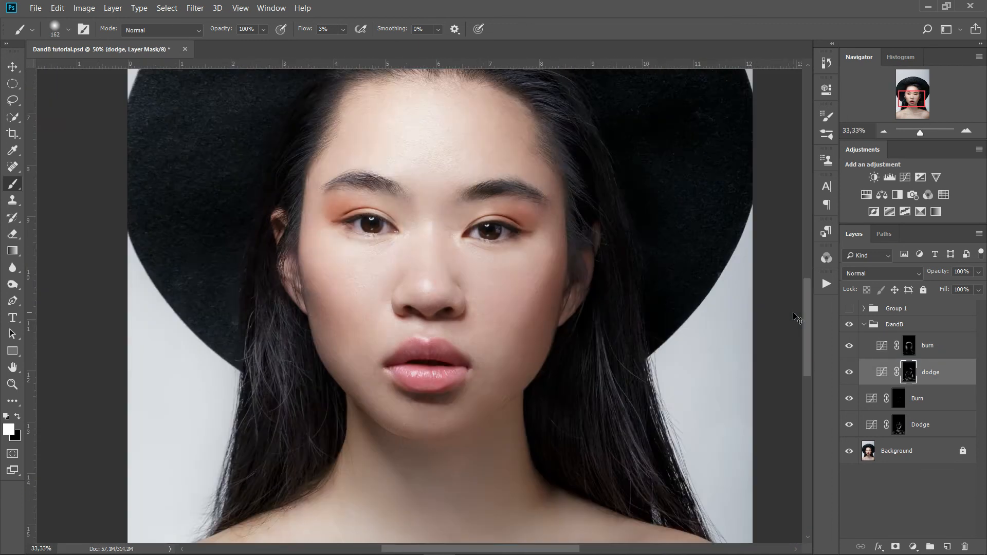
pyautogui.hotkey('ctrl', '-')
pyautogui.hotkey('ctrl', '-')
pyautogui.click(863, 325)
pyautogui.click(850, 325)
pyautogui.click(850, 325)
pyautogui.moveTo(850, 324); pyautogui.dragTo(851, 364)
pyautogui.moveTo(851, 364); pyautogui.dragTo(853, 342)
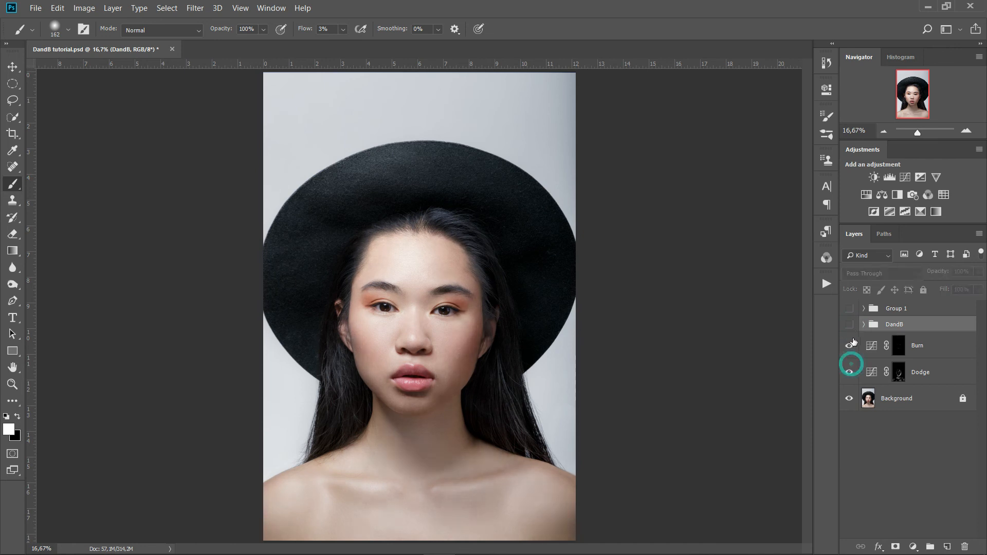
pyautogui.click(850, 324)
# Expand the DandB group, target its burn mask and deepen the eyeshadow and skin around both eyes with a 139 px brush
pyautogui.hotkey('ctrl', '+')
pyautogui.hotkey('ctrl', '+')
pyautogui.hotkey('ctrl', '+')
pyautogui.hotkey('ctrl', '+')
pyautogui.hotkey('ctrl', '+')
pyautogui.click(864, 324)
pyautogui.click(908, 345)
pyautogui.moveTo(114, 253)
pyautogui.mouseDown()
pyautogui.moveTo(103, 224)
pyautogui.moveTo(167, 246)
pyautogui.moveTo(86, 223)
pyautogui.mouseUp()
pyautogui.moveTo(463, 267); pyautogui.dragTo(389, 253)
pyautogui.moveTo(639, 255)
pyautogui.mouseDown()
pyautogui.moveTo(601, 291)
pyautogui.moveTo(518, 269)
pyautogui.mouseUp()
pyautogui.moveTo(370, 268); pyautogui.dragTo(476, 260)
pyautogui.moveTo(334, 238); pyautogui.dragTo(279, 254)
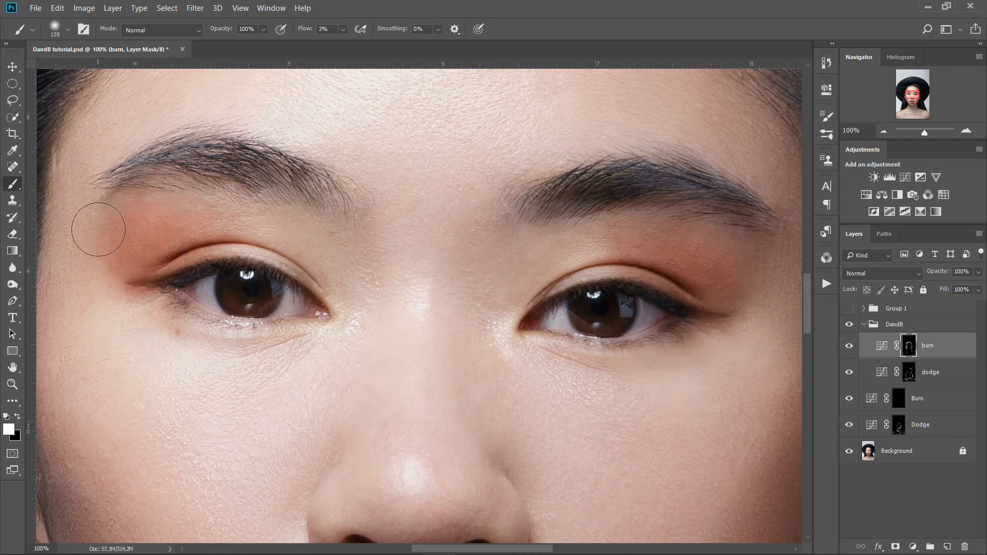
pyautogui.moveTo(183, 326); pyautogui.dragTo(199, 260)
# Burn the edges and corners of the lips with a small brush, and check the effect by toggling the DandB group
pyautogui.moveTo(412, 493); pyautogui.dragTo(459, 77)
pyautogui.moveTo(478, 308); pyautogui.dragTo(432, 311)
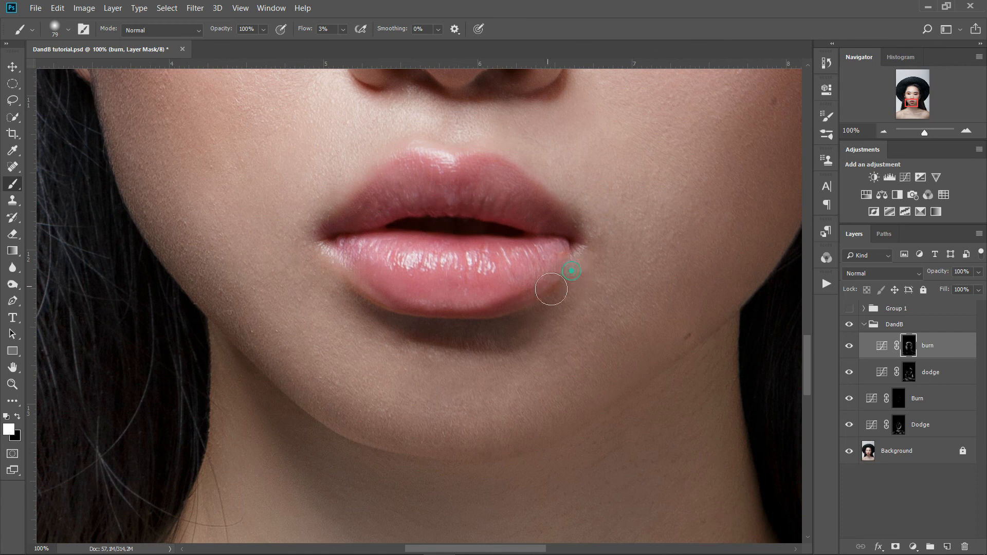
pyautogui.moveTo(412, 225); pyautogui.dragTo(398, 225)
pyautogui.moveTo(530, 234); pyautogui.dragTo(580, 244)
pyautogui.hotkey('ctrl', '0')
pyautogui.click(850, 324)
pyautogui.click(849, 324)
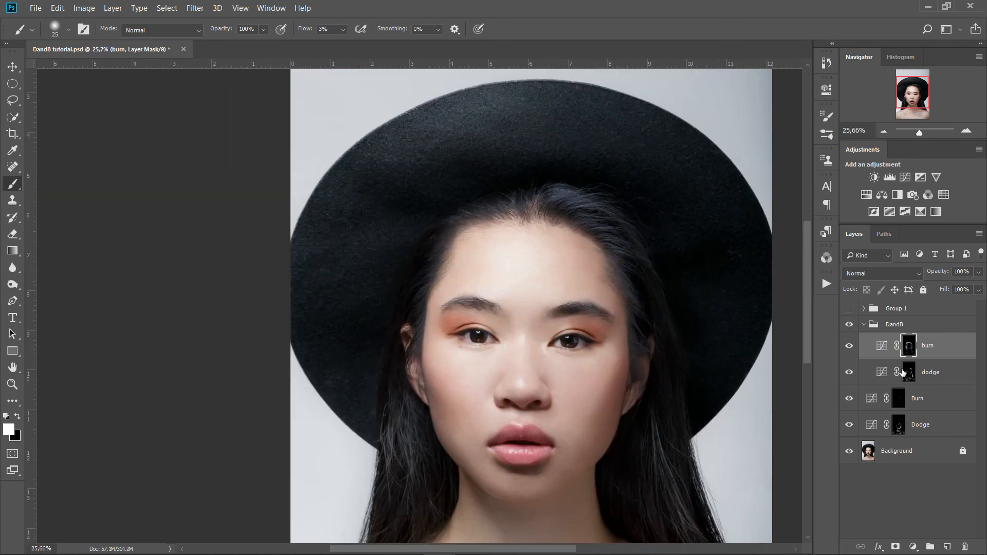
# Target the DandB dodge mask and lighten the hat brim with a 474 px brush at 3% flow
pyautogui.click(904, 371)
pyautogui.moveTo(427, 168); pyautogui.dragTo(490, 208)
pyautogui.moveTo(398, 200); pyautogui.dragTo(337, 304)
pyautogui.moveTo(530, 138)
pyautogui.mouseDown()
pyautogui.moveTo(425, 130)
pyautogui.moveTo(284, 251)
pyautogui.mouseUp()
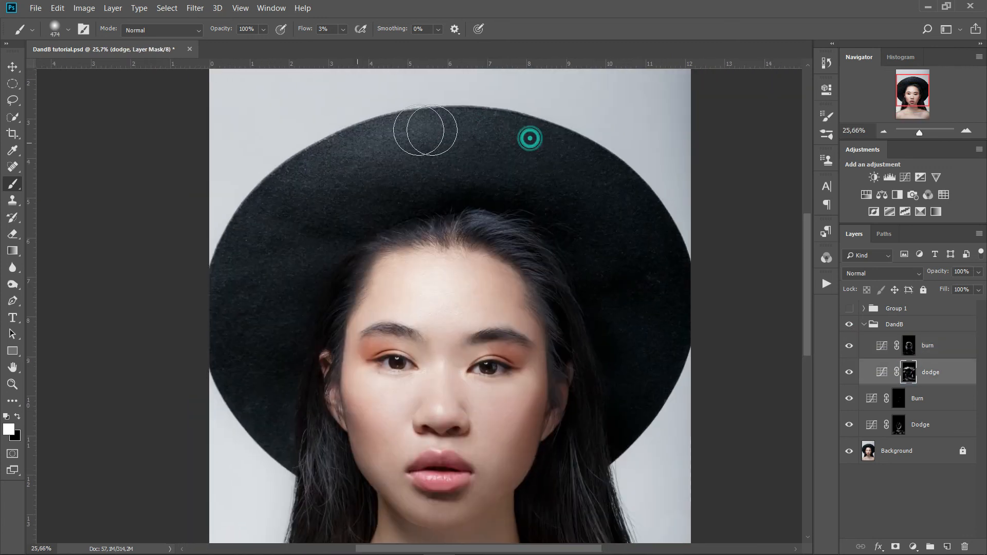
pyautogui.moveTo(326, 275); pyautogui.dragTo(267, 304)
pyautogui.moveTo(659, 214); pyautogui.dragTo(674, 401)
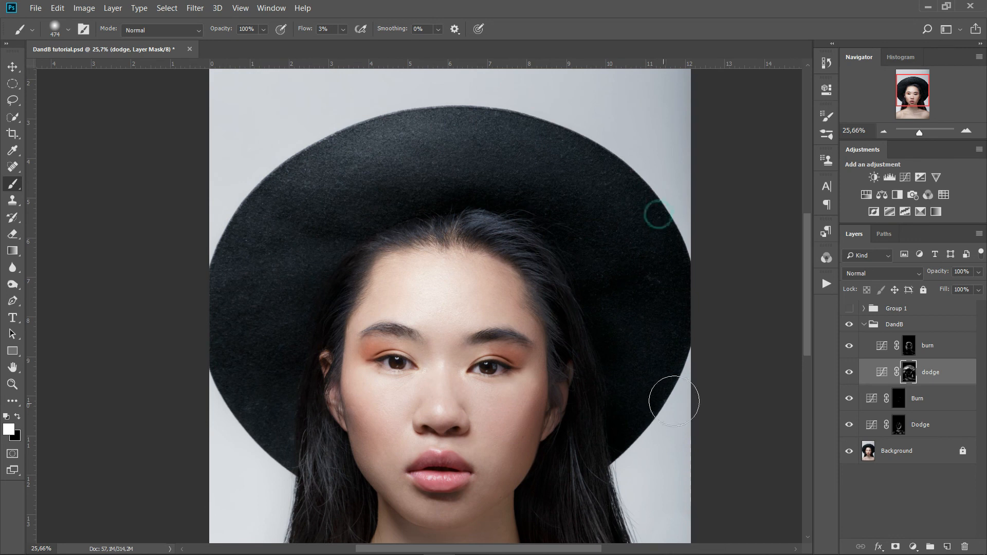
# Compare the full portrait with the DandB group's dodging and burning turned off and on
pyautogui.hotkey('ctrl', '-')
pyautogui.hotkey('ctrl', '-')
pyautogui.hotkey('ctrl', '-')
pyautogui.click(851, 322)
pyautogui.click(850, 323)
# Target the DandB burn mask and paint black over the darkened side of the face, undoing the last stroke
pyautogui.scroll(9, 504, 342)
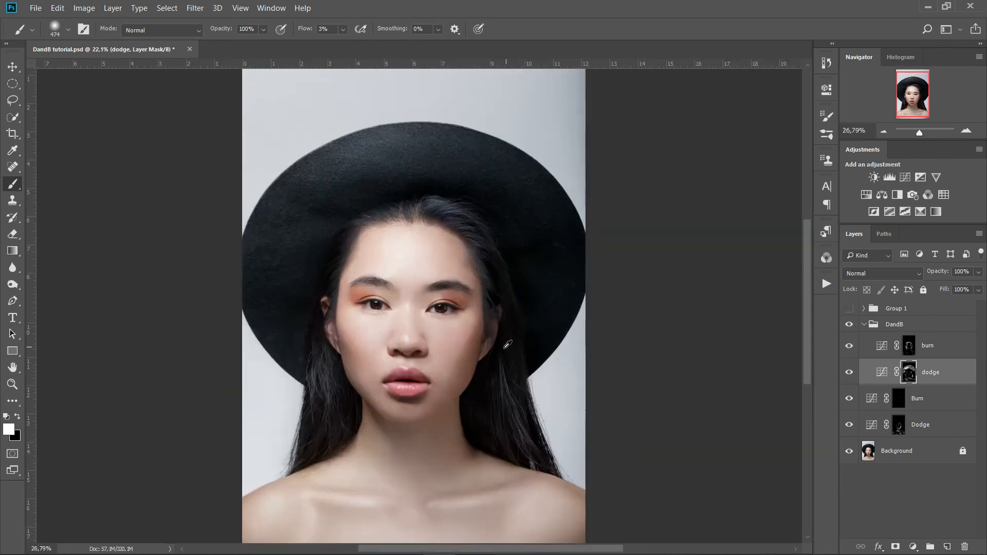
pyautogui.click(936, 342)
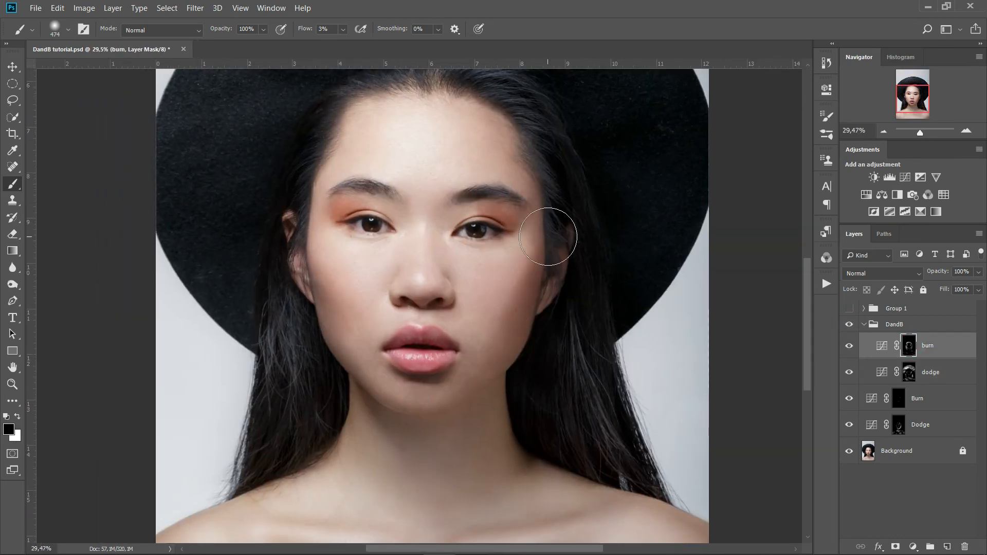
pyautogui.scroll(5, 504, 326)
pyautogui.moveTo(502, 291)
pyautogui.mouseDown()
pyautogui.moveTo(463, 308)
pyautogui.moveTo(414, 308)
pyautogui.mouseUp()
pyautogui.scroll(-6, 593, 235)
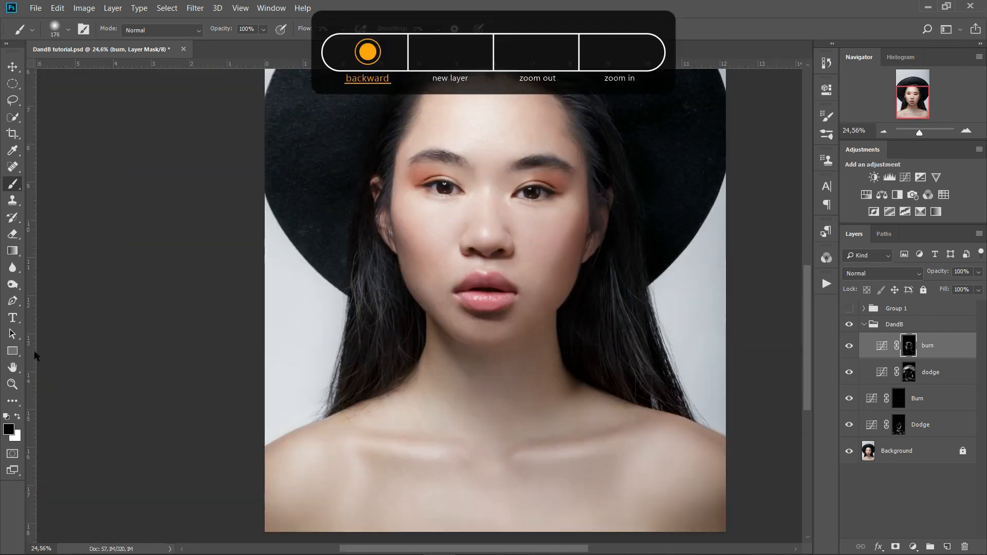
pyautogui.scroll(-1, 25, 365)
# Target the DandB dodge mask and paint black at 3% flow over the hat brim to tone down its lightening
pyautogui.moveTo(613, 162); pyautogui.dragTo(595, 386)
pyautogui.click(936, 372)
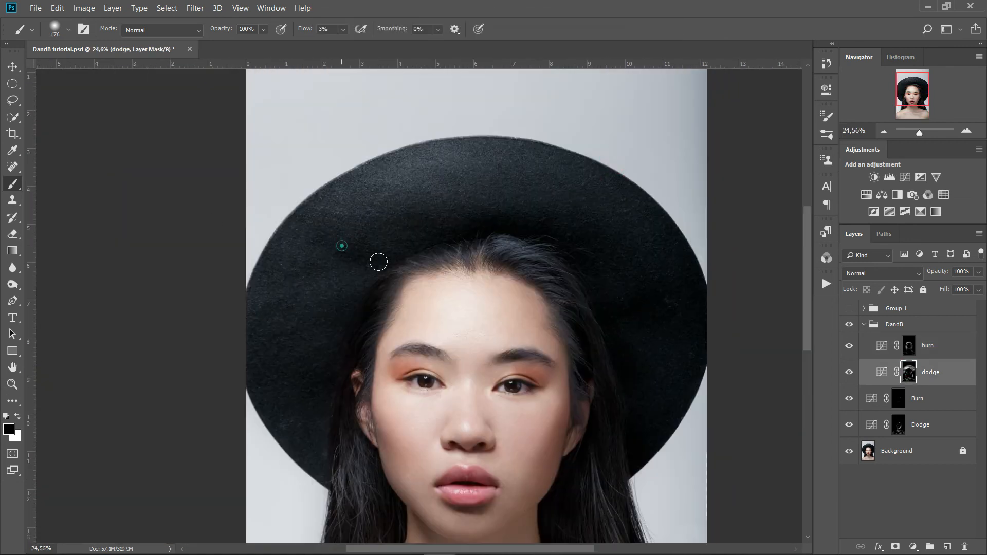
pyautogui.moveTo(475, 181)
pyautogui.mouseDown()
pyautogui.moveTo(519, 232)
pyautogui.moveTo(509, 234)
pyautogui.mouseUp()
pyautogui.moveTo(670, 282)
pyautogui.mouseDown()
pyautogui.moveTo(324, 265)
pyautogui.moveTo(595, 250)
pyautogui.mouseUp()
pyautogui.moveTo(678, 303); pyautogui.dragTo(633, 175)
# Target the DandB burn mask, swap the painting colour, and brush over the shaded side of the face
pyautogui.click(928, 346)
pyautogui.press('x')
pyautogui.hotkey('ctrl', '+')
pyautogui.hotkey('ctrl', '+')
pyautogui.moveTo(518, 352); pyautogui.dragTo(456, 262)
pyautogui.moveTo(573, 193)
pyautogui.mouseDown()
pyautogui.moveTo(548, 192)
pyautogui.moveTo(483, 345)
pyautogui.moveTo(443, 373)
pyautogui.moveTo(462, 384)
pyautogui.moveTo(443, 379)
pyautogui.mouseUp()
# Undo the last stroke and paint white over the shaded cheek on the DandB dodge mask
pyautogui.click(932, 372)
pyautogui.hotkey('ctrl', 'alt', 'z')
pyautogui.click(17, 417)
pyautogui.moveTo(476, 350)
pyautogui.mouseDown()
pyautogui.moveTo(506, 343)
pyautogui.moveTo(526, 237)
pyautogui.mouseUp()
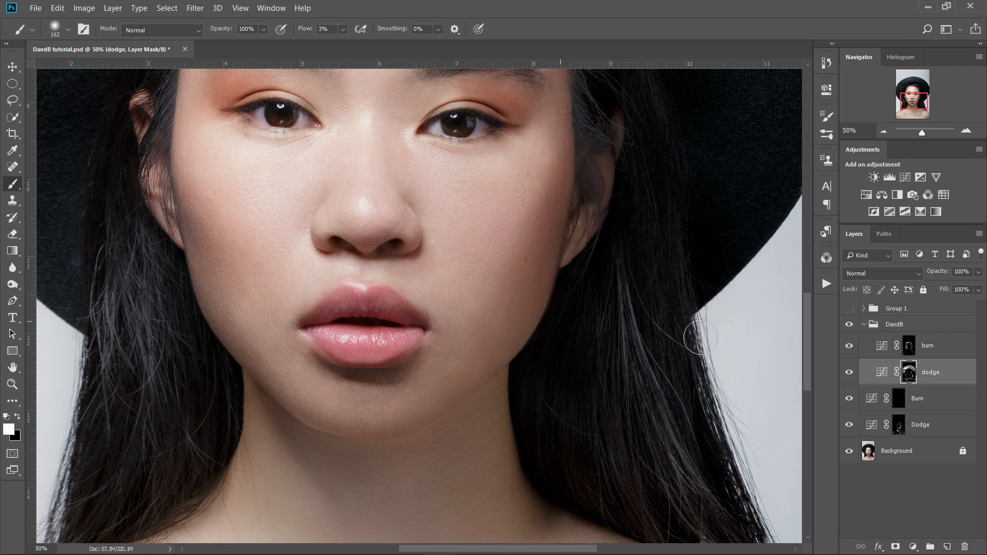
# Brush the cheek on the DandB burn mask, and compare the portrait with the DandB group turned off and on
pyautogui.click(928, 346)
pyautogui.moveTo(508, 279); pyautogui.dragTo(518, 281)
pyautogui.scroll(-3, 617, 447)
pyautogui.click(849, 324)
pyautogui.click(848, 325)
# Swap the painting colour, touch up the area under the chin on the burn mask, and check by toggling the burn layer
pyautogui.scroll(3, 407, 408)
pyautogui.click(17, 416)
pyautogui.moveTo(433, 408); pyautogui.dragTo(392, 423)
pyautogui.click(850, 346)
pyautogui.click(849, 346)
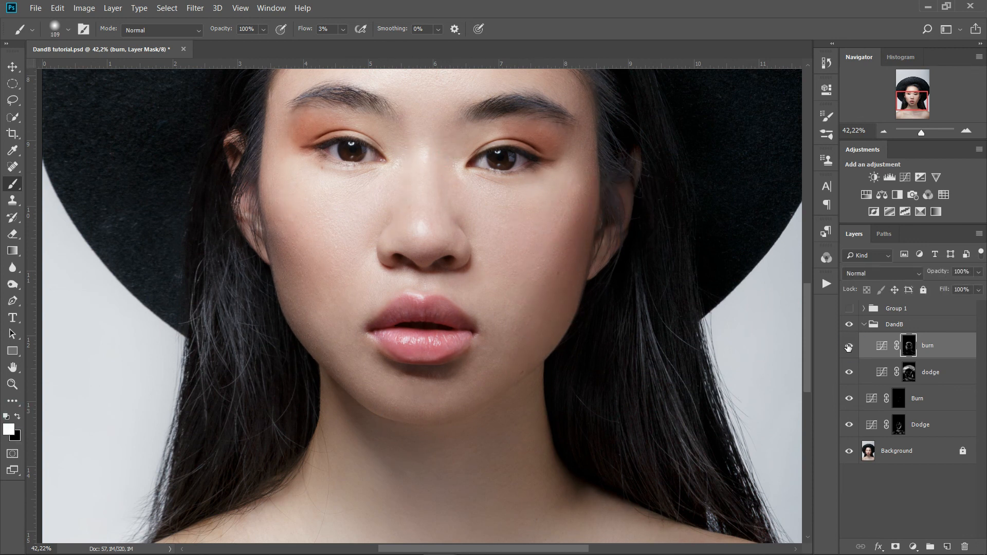
# Collapse the DandB group and put the separate Burn and Dodge Curves layers below it into a group
pyautogui.scroll(-3, 531, 278)
pyautogui.click(865, 324)
pyautogui.click(928, 346)
pyautogui.keyDown('shift'); pyautogui.click(930, 376); pyautogui.keyUp('shift')
pyautogui.click(930, 546)
# Delete the hidden Group 1 and move all the dodge and burn groups into one new group above the Background
pyautogui.click(927, 325)
pyautogui.moveTo(930, 307); pyautogui.dragTo(964, 547)
pyautogui.click(930, 546)
pyautogui.click(914, 341)
pyautogui.keyDown('shift'); pyautogui.click(914, 325); pyautogui.keyUp('shift')
pyautogui.moveTo(914, 325); pyautogui.dragTo(875, 309)
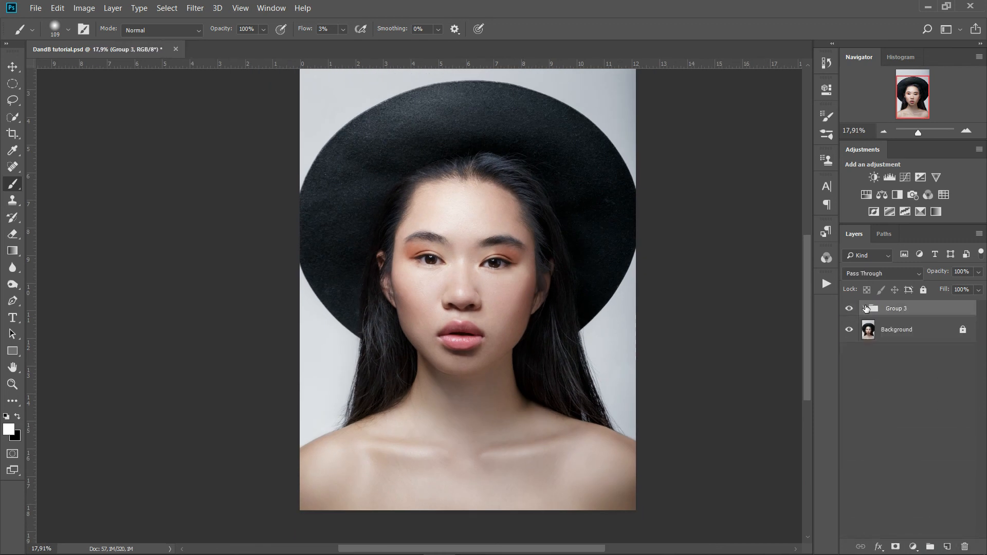
# Compare the full portrait with all the dodging and burning in Group 3 turned off and on
pyautogui.moveTo(651, 224); pyautogui.dragTo(586, 275)
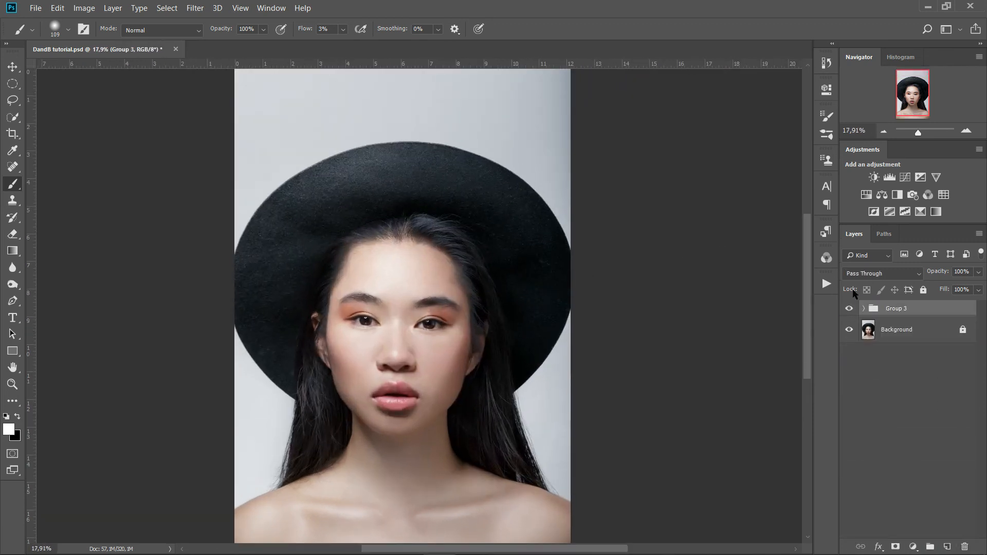
pyautogui.click(849, 309)
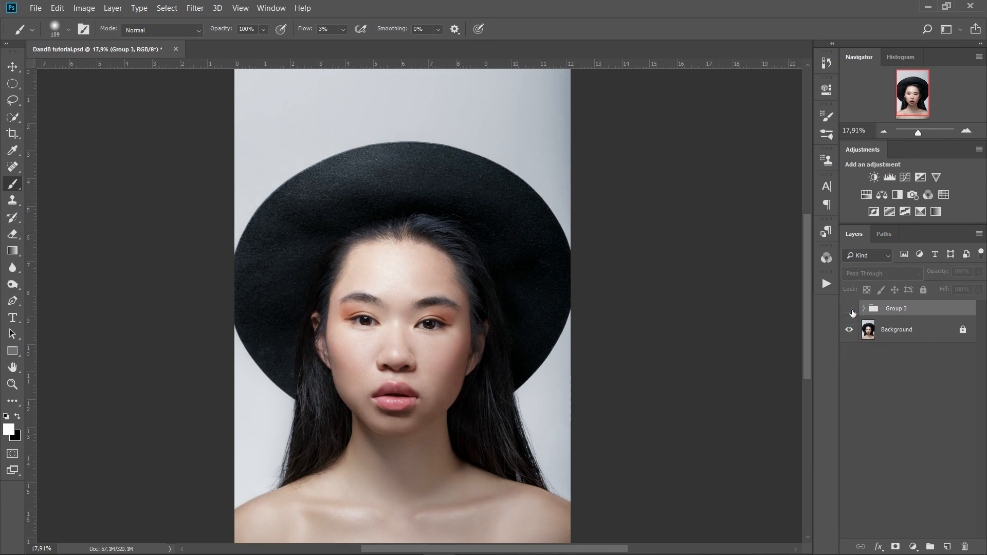
pyautogui.click(850, 308)
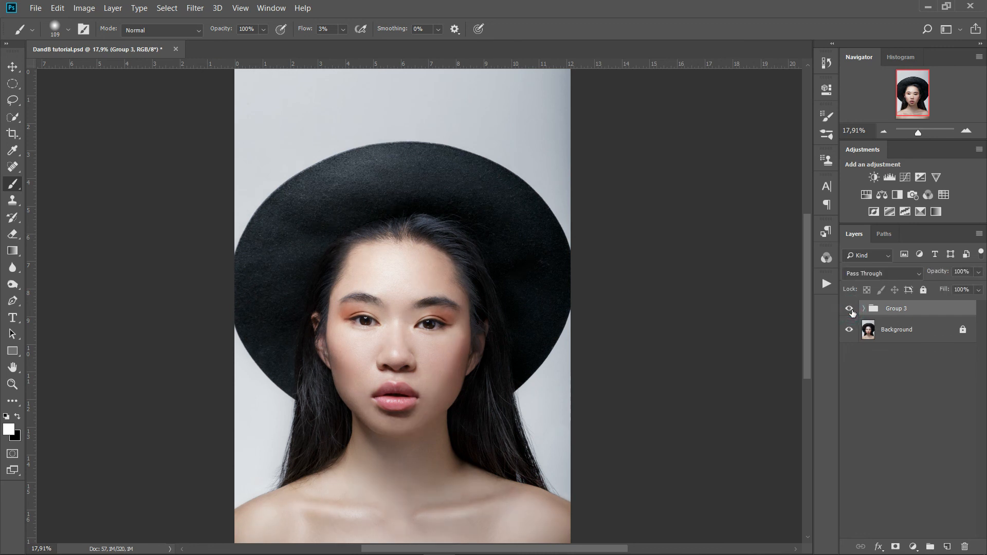
pyautogui.click(849, 309)
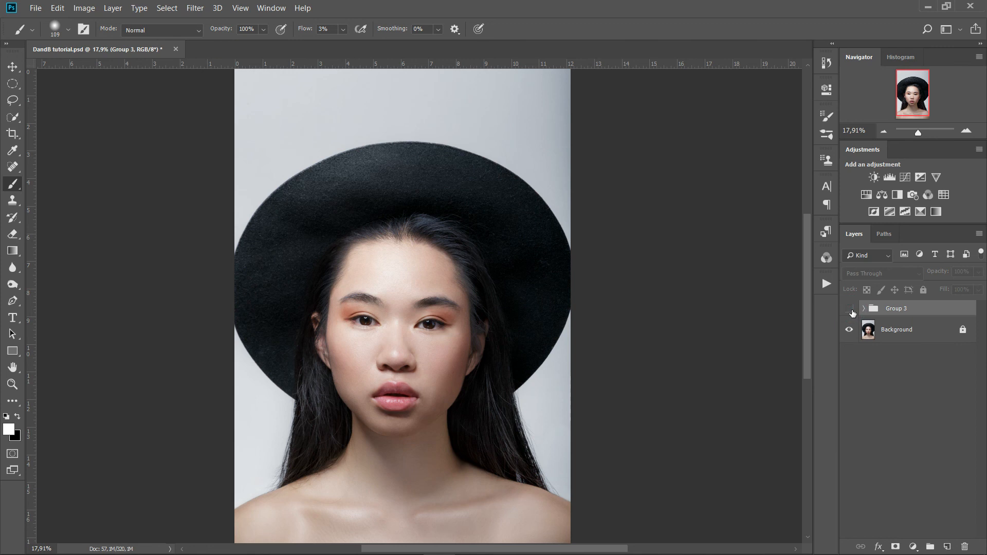
pyautogui.click(850, 309)
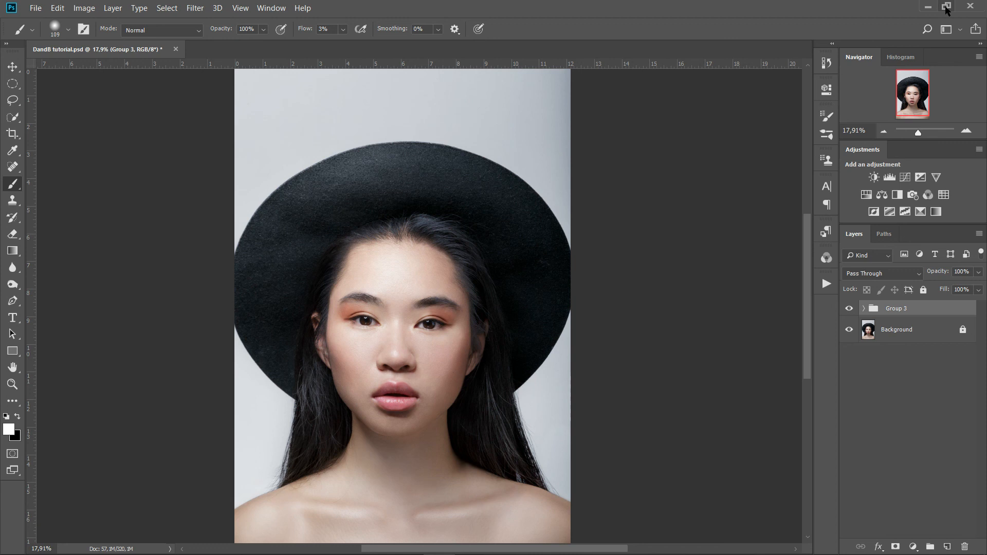
pyautogui.press('s')
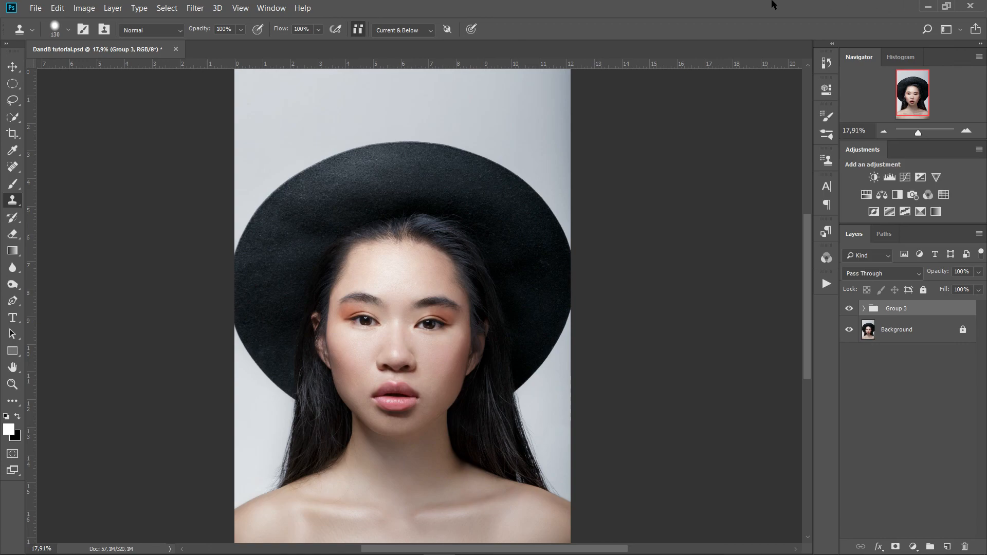